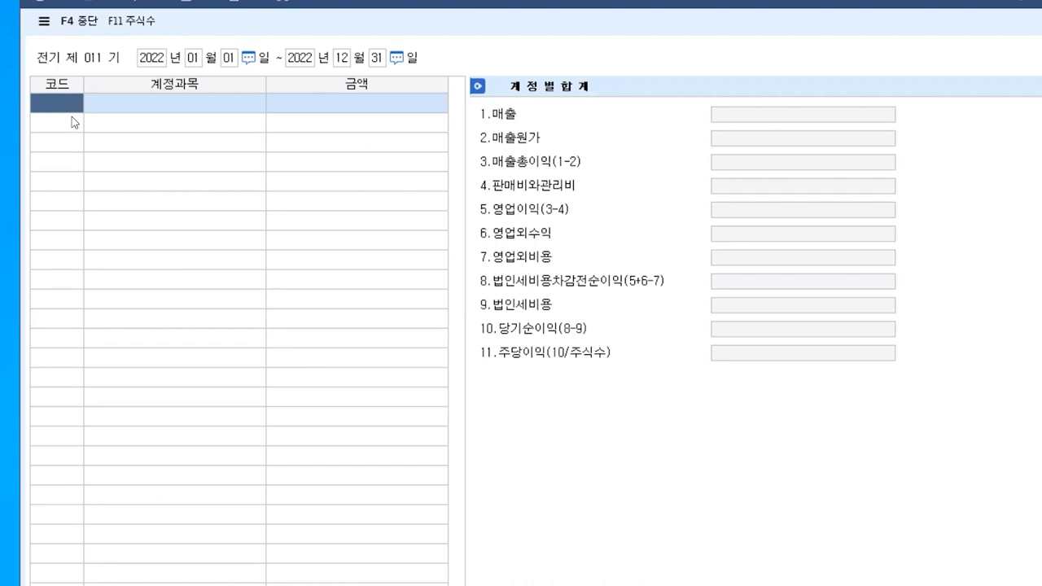
Enter the product sales account 제품매출 (0404) in the first row with an amount of 385,450,000.
{"action": "type", "text": "매출"}
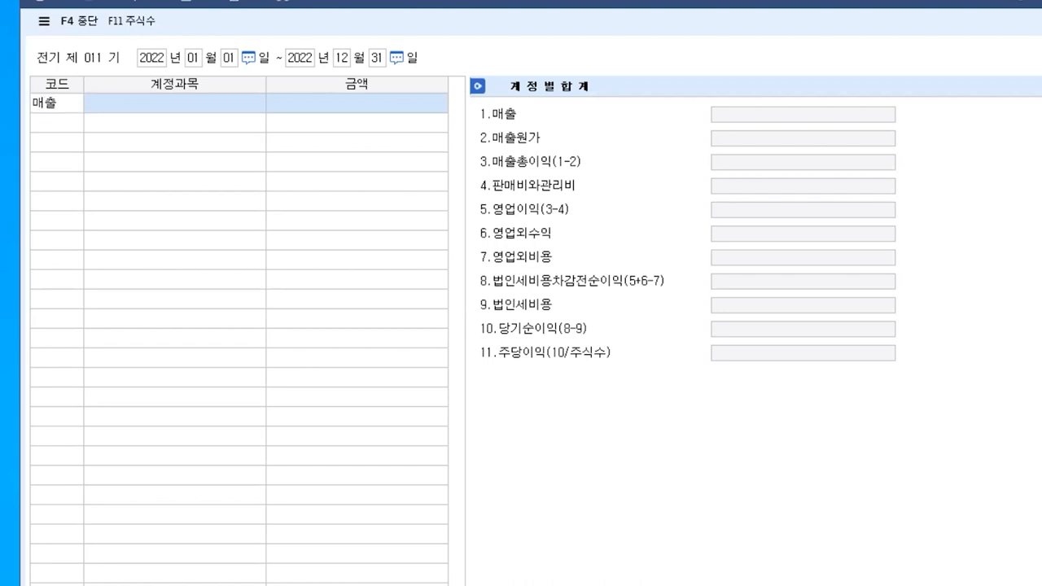
{"action": "key", "text": "Return"}
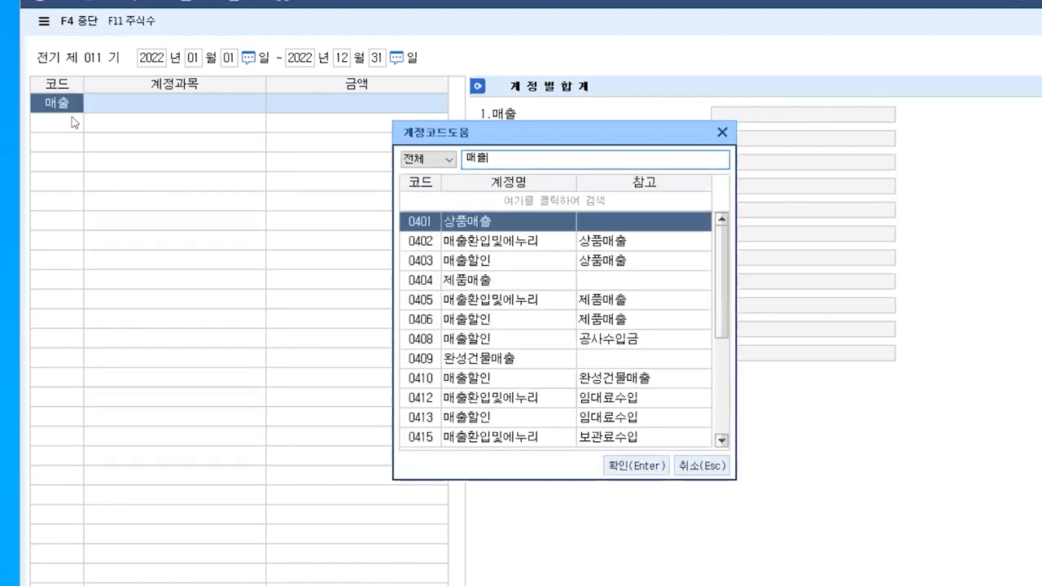
{"action": "key", "text": "Down"}
{"action": "key", "text": "Down"}
{"action": "key", "text": "Down"}
{"action": "key", "text": "Return"}
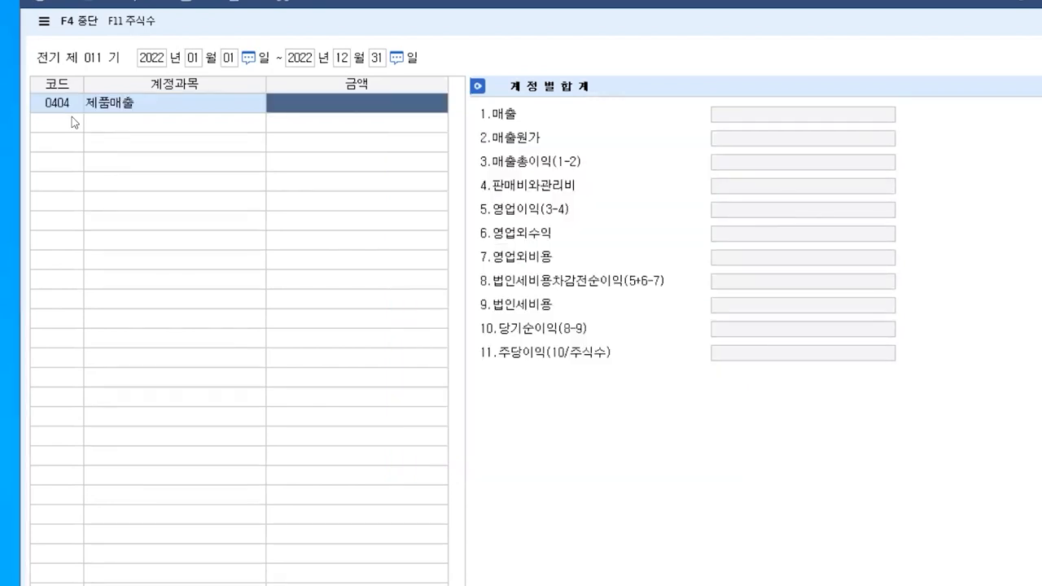
{"action": "type", "text": "385"}
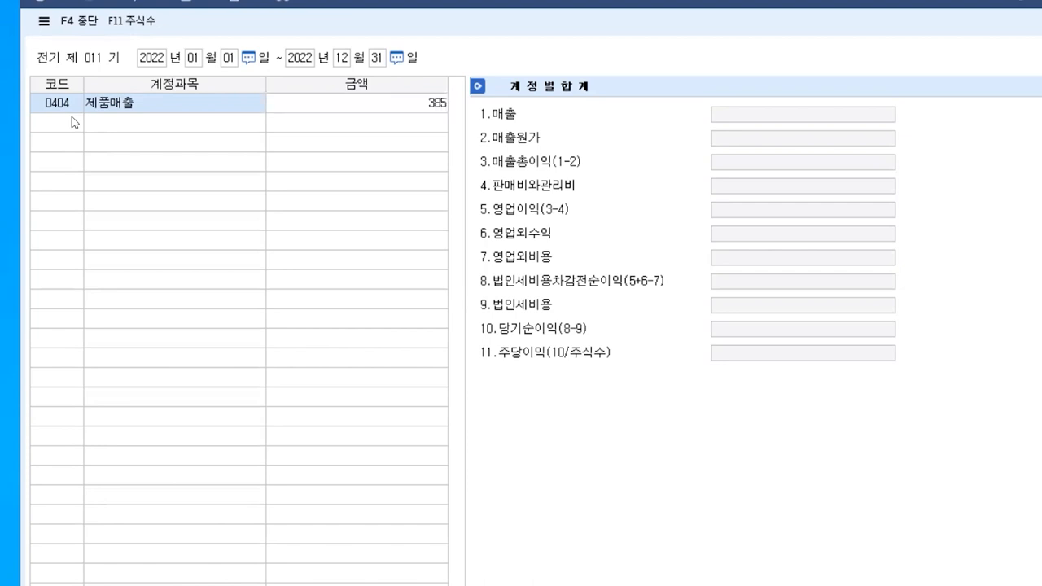
{"action": "type", "text": ",450,000"}
{"action": "key", "text": "Return"}
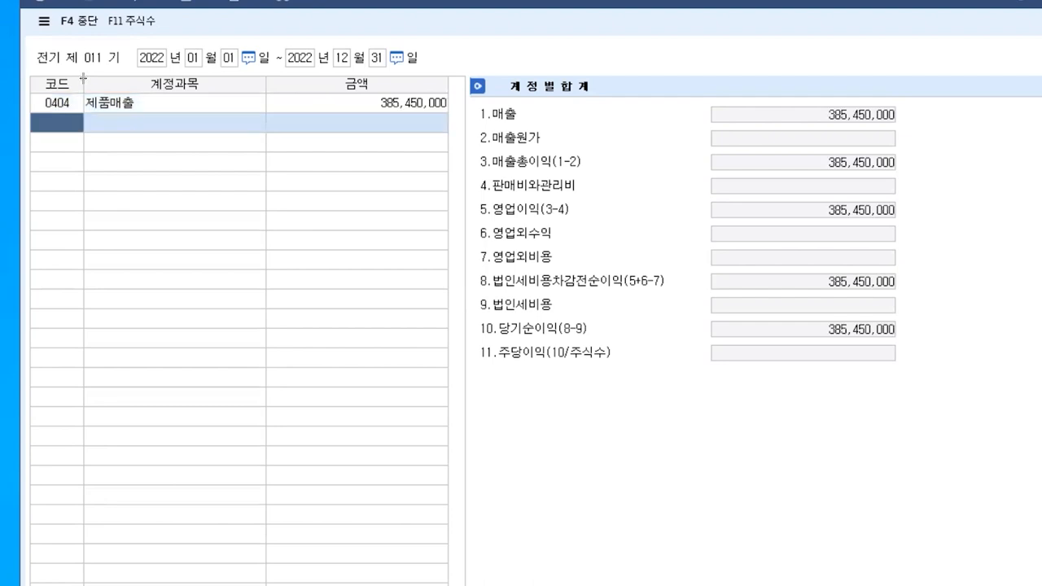
Add the product cost of sales account 제품매출원가 (0455) in the row below 제품매출.
{"action": "type", "text": "매출"}
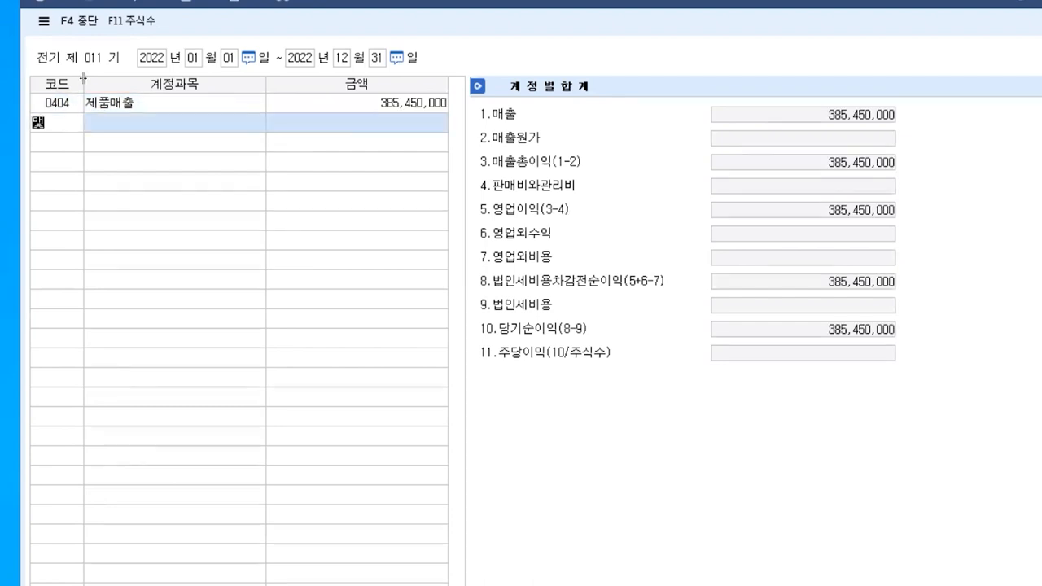
{"action": "key", "text": "Return"}
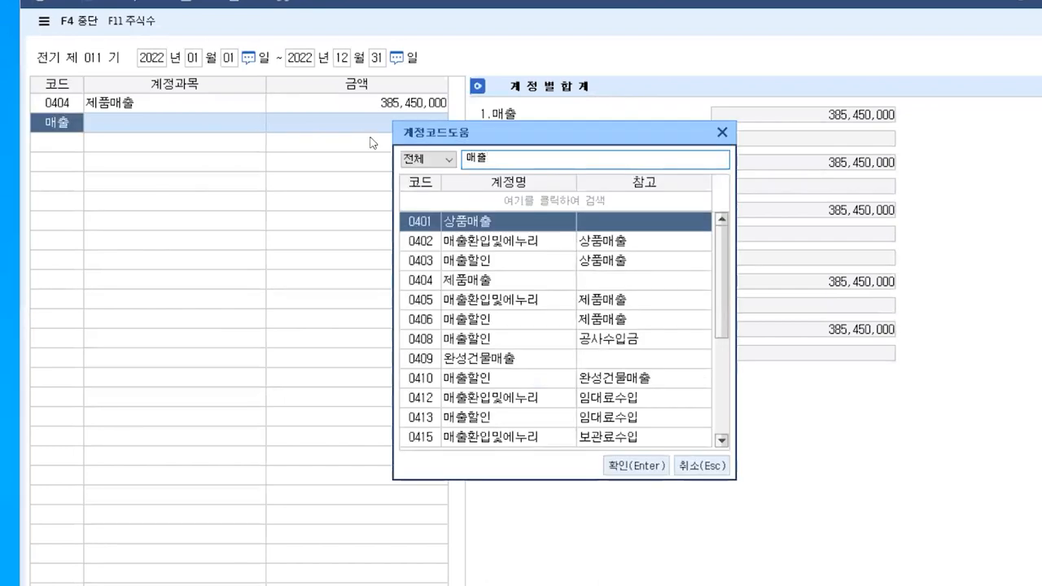
{"action": "scroll", "coordinate": [492, 314], "scroll_direction": "down", "scroll_amount": 1}
{"action": "scroll", "coordinate": [492, 313], "scroll_direction": "down", "scroll_amount": 1}
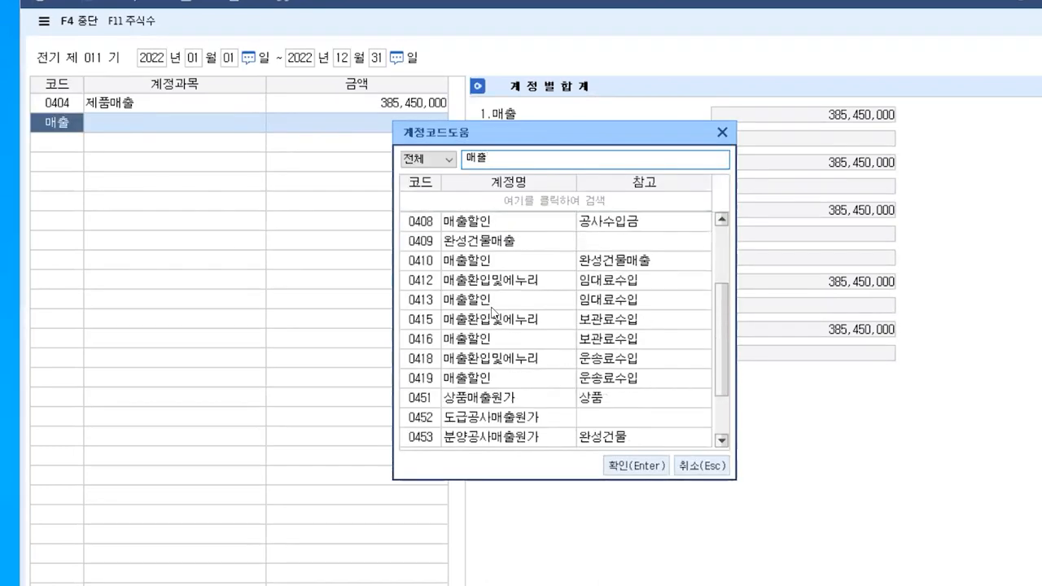
{"action": "scroll", "coordinate": [507, 415], "scroll_direction": "down", "scroll_amount": 1}
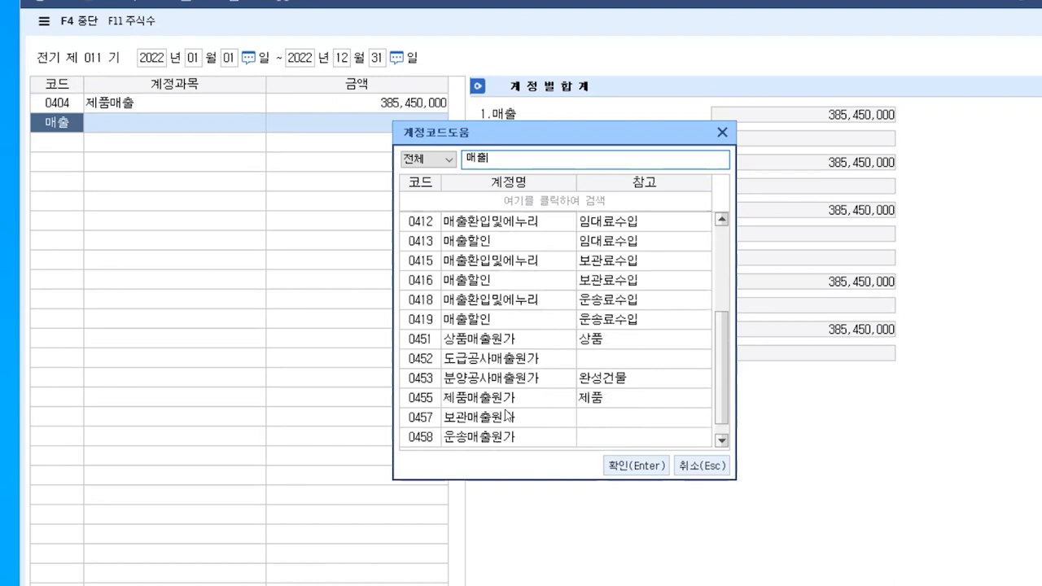
{"action": "left_click", "coordinate": [490, 398]}
{"action": "left_click", "coordinate": [637, 466]}
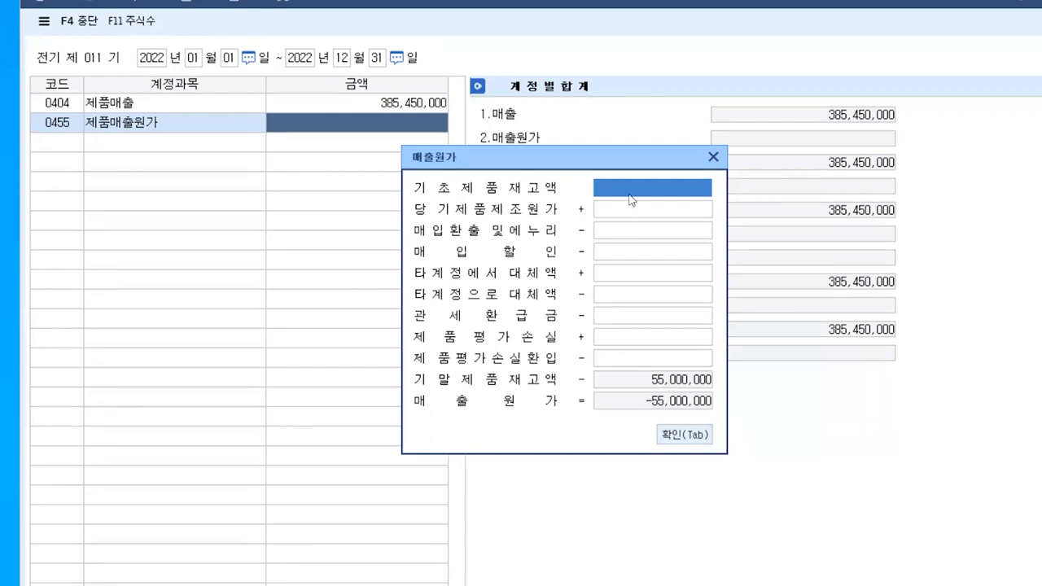
Fill in the cost of sales details with 기초제품재고액 3,000,000 and 당기제품제조원가 158,501,000, and confirm them.
{"action": "type", "text": "3000000"}
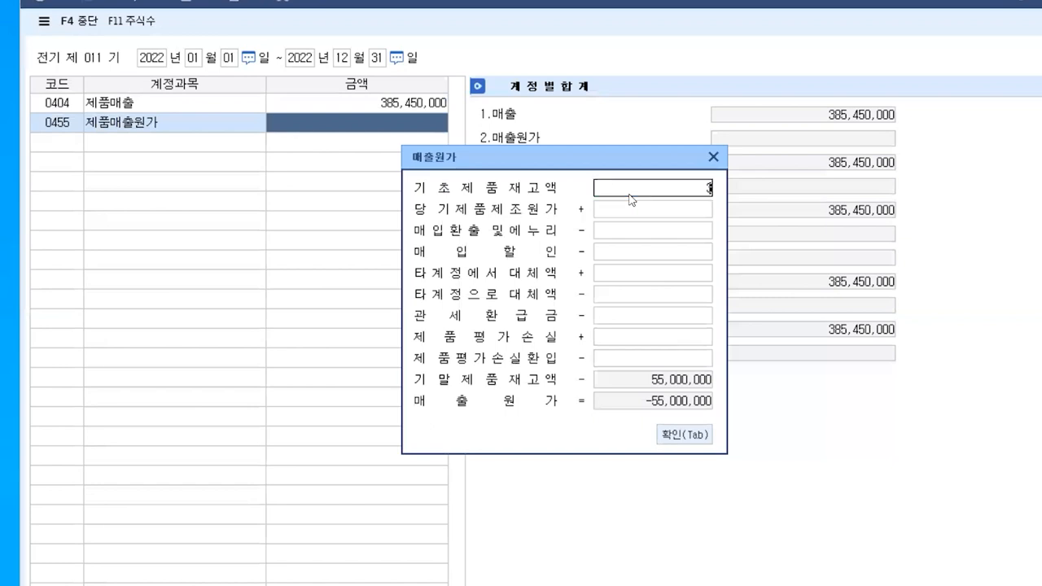
{"action": "key", "text": "Return"}
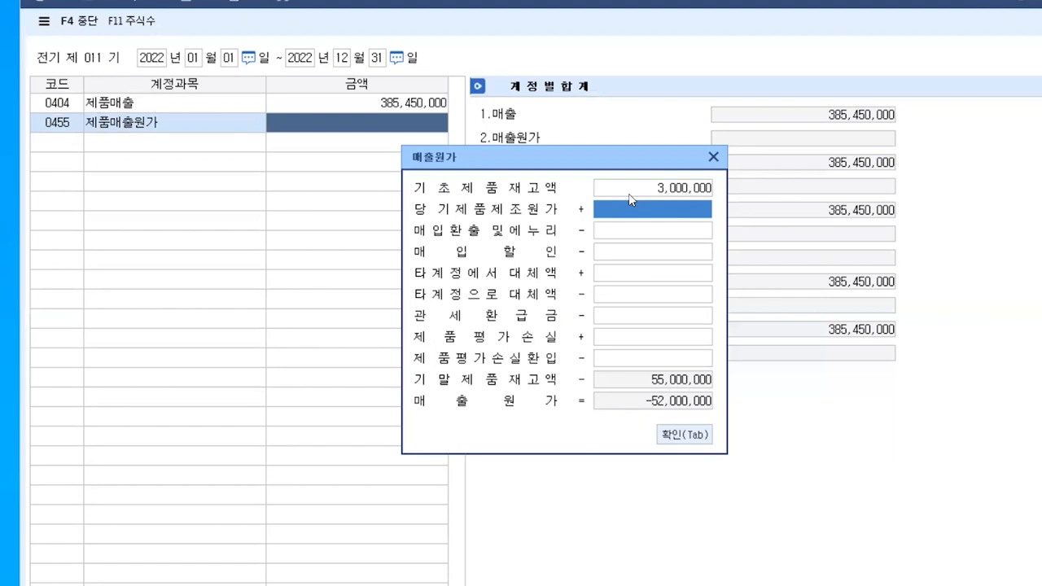
{"action": "type", "text": "158"}
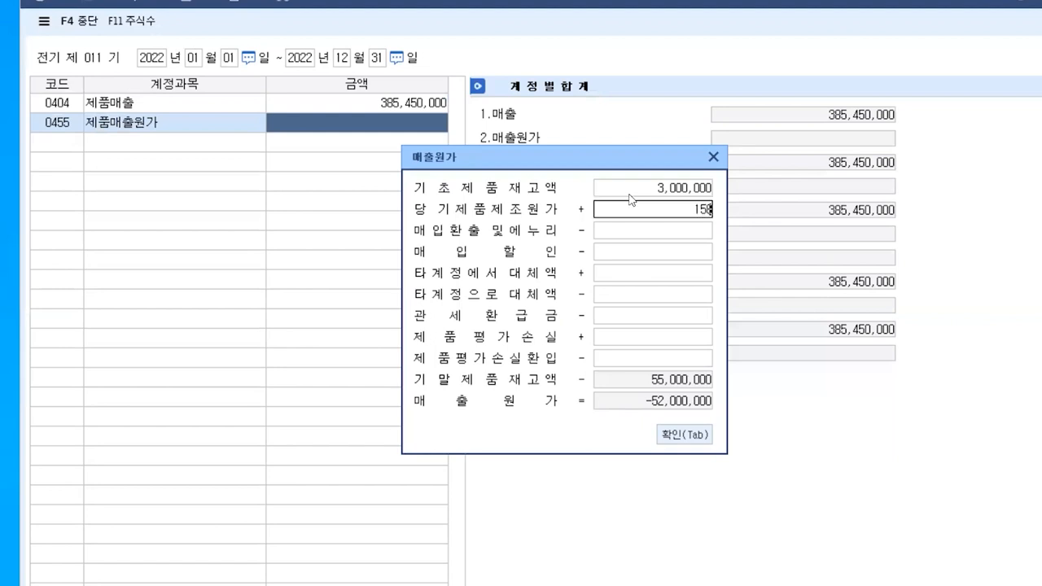
{"action": "type", "text": ",501,000"}
{"action": "key", "text": "Return"}
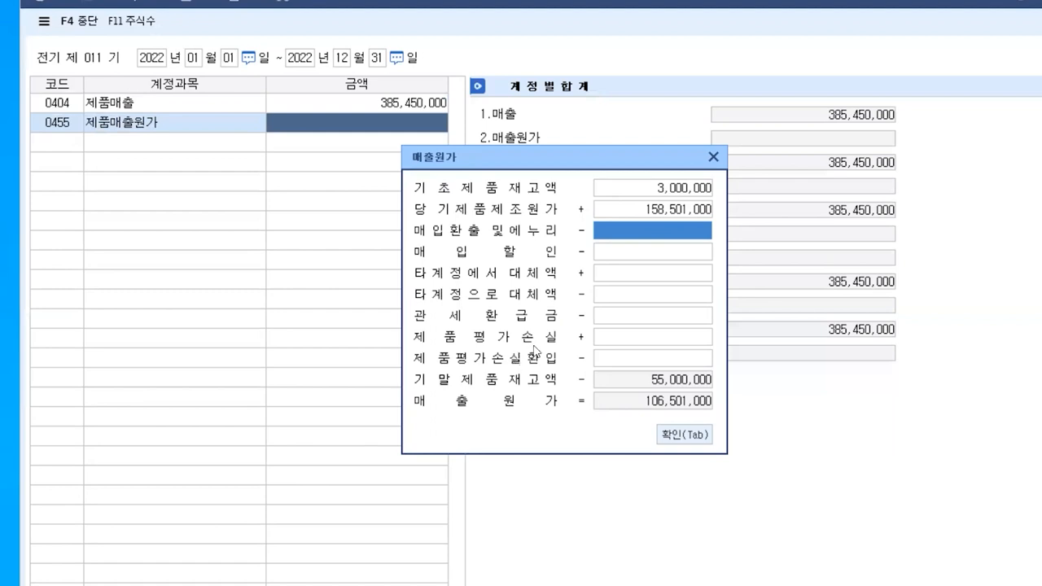
{"action": "left_click", "coordinate": [684, 434]}
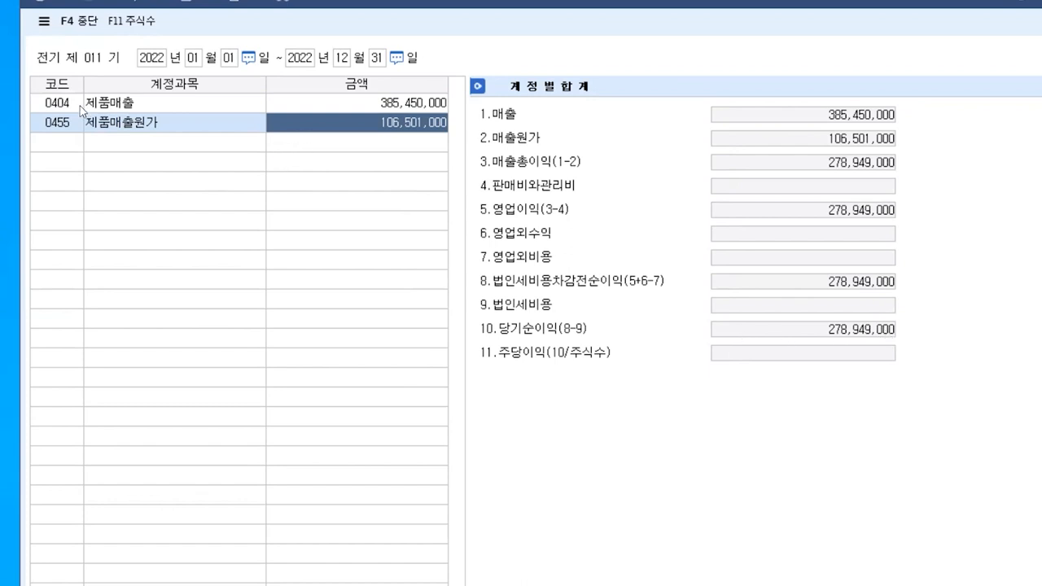
Add the salary account 급여 (0801) in the next empty row with an amount of 87,450,000.
{"action": "left_click", "coordinate": [58, 144]}
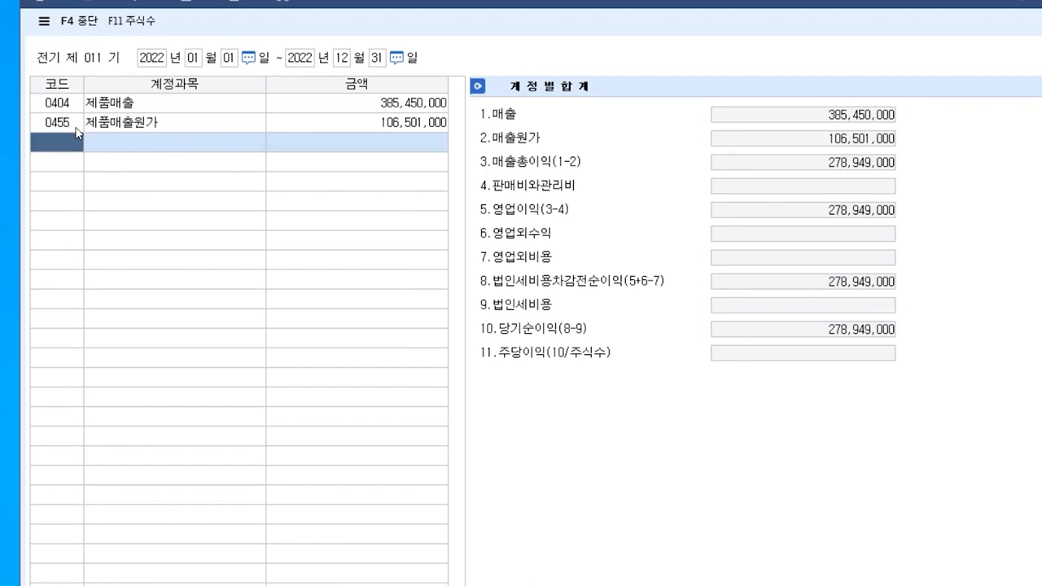
{"action": "type", "text": "급ㅇㅕ"}
{"action": "key", "text": "Return"}
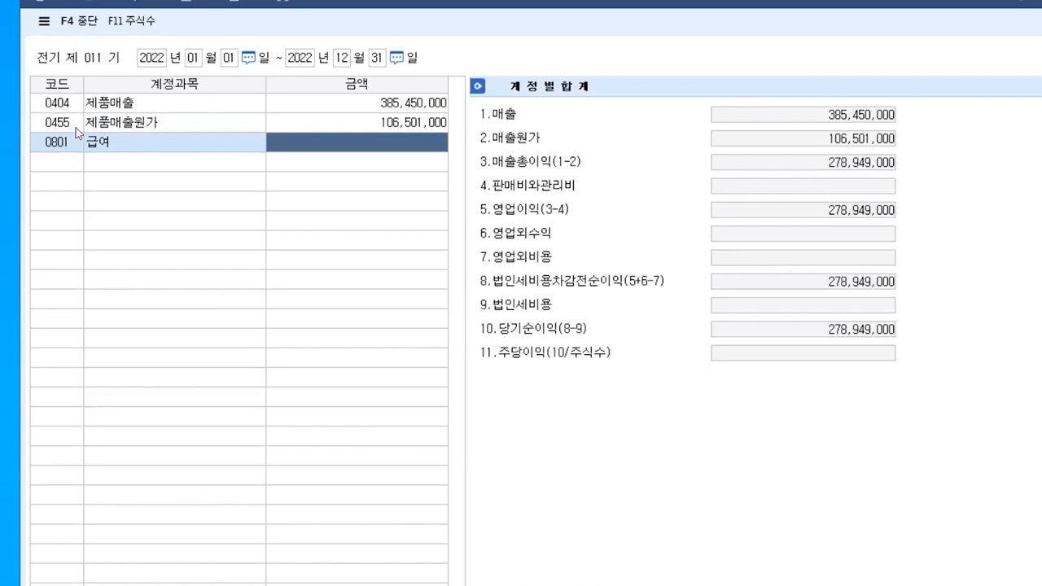
{"action": "type", "text": "87"}
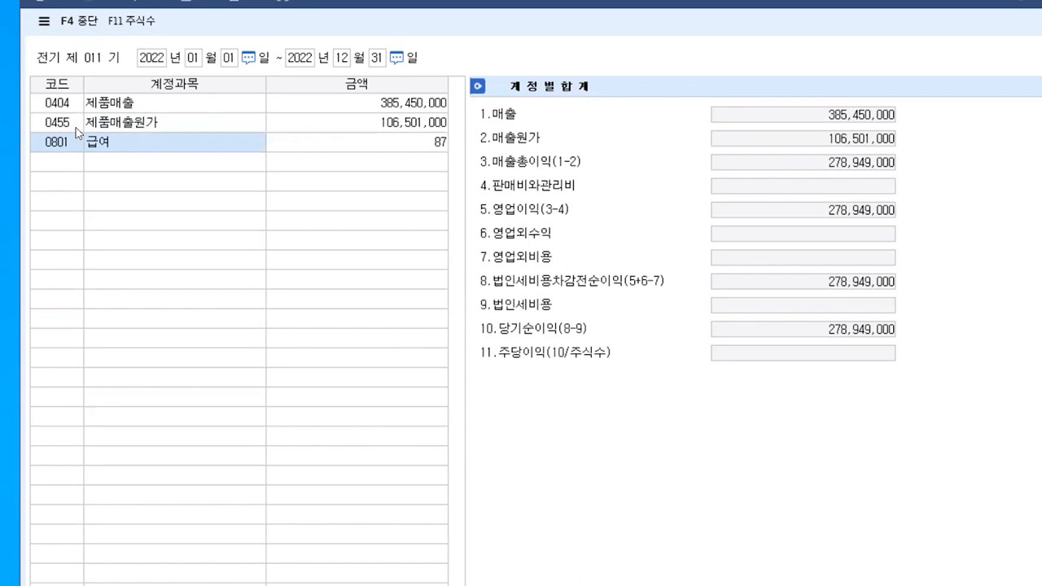
{"action": "type", "text": ",450,000"}
{"action": "key", "text": "Return"}
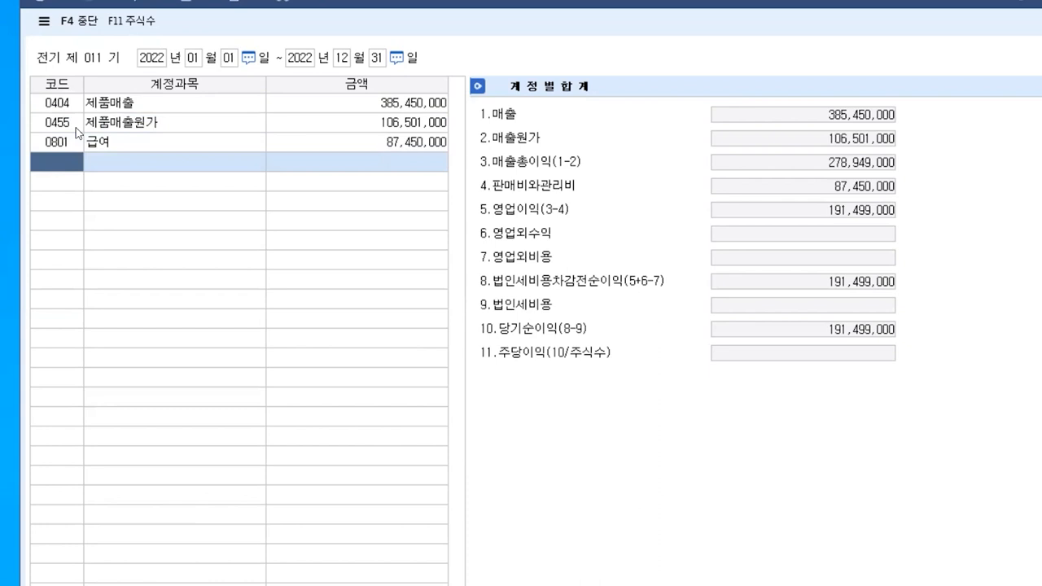
Add the employee benefits account 복리후생비 (0811) with an amount of 25,000,000.
{"action": "type", "text": "복리"}
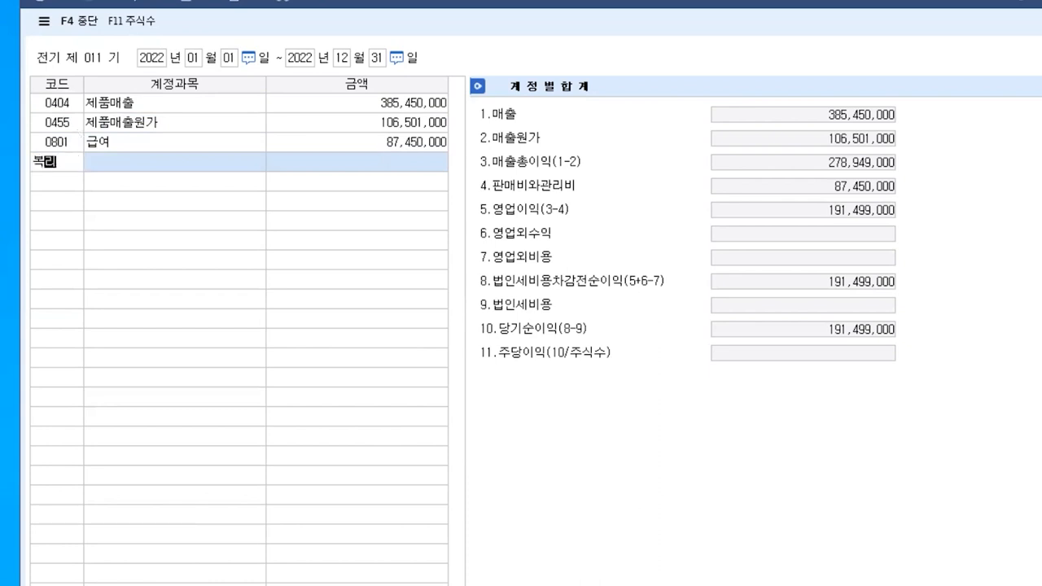
{"action": "key", "text": "Return"}
{"action": "key", "text": "Return"}
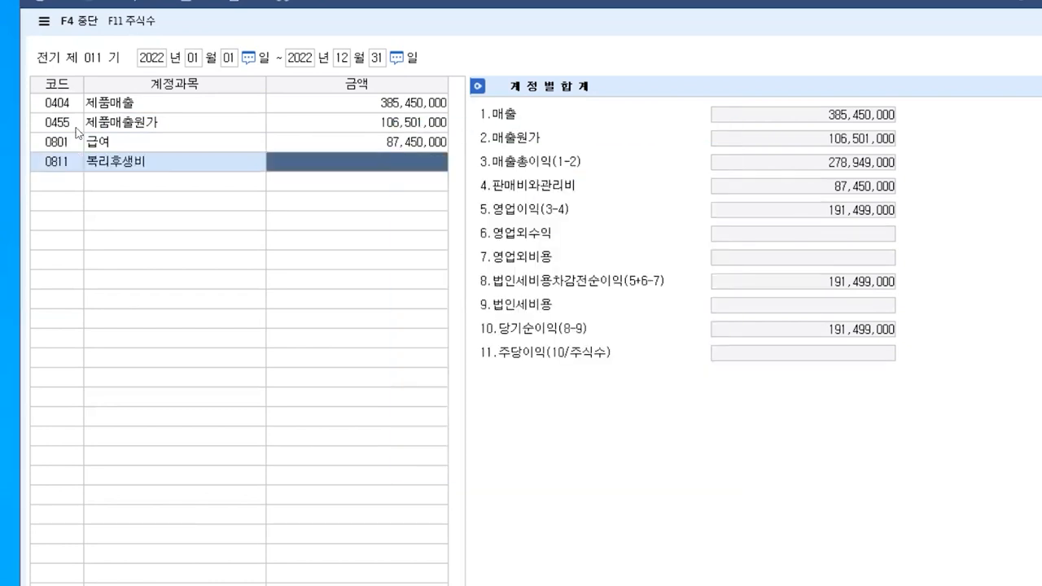
{"action": "type", "text": "25000000"}
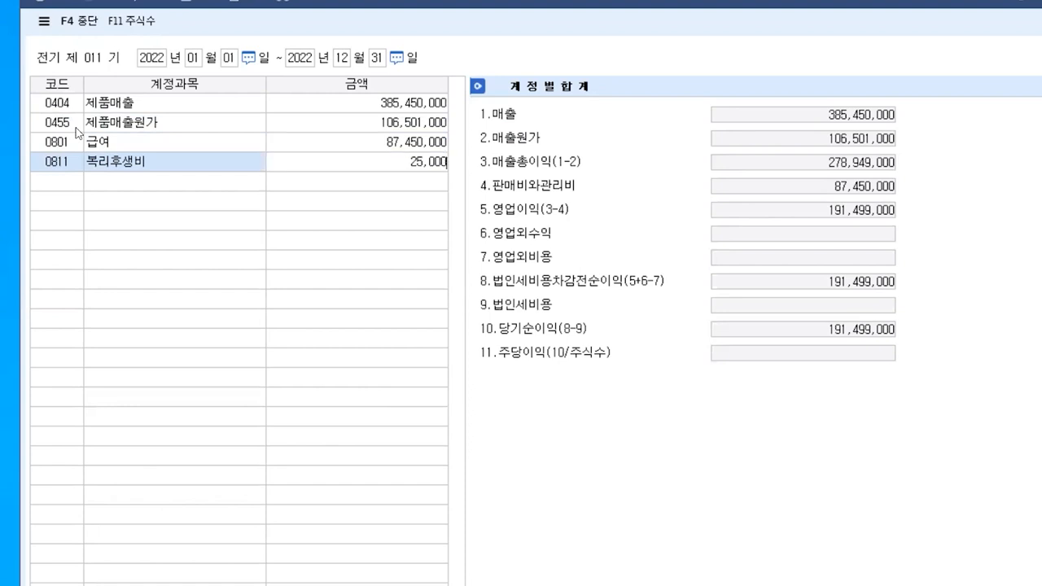
{"action": "key", "text": "Return"}
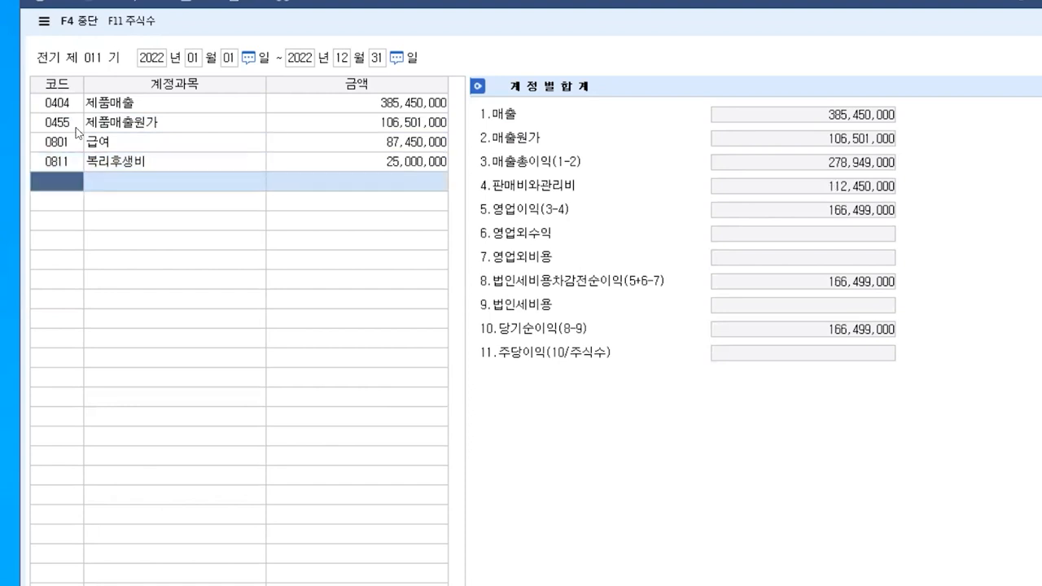
Add the entertainment expense account 접대비 (0813) with an amount of 4,580,000.
{"action": "type", "text": "접대"}
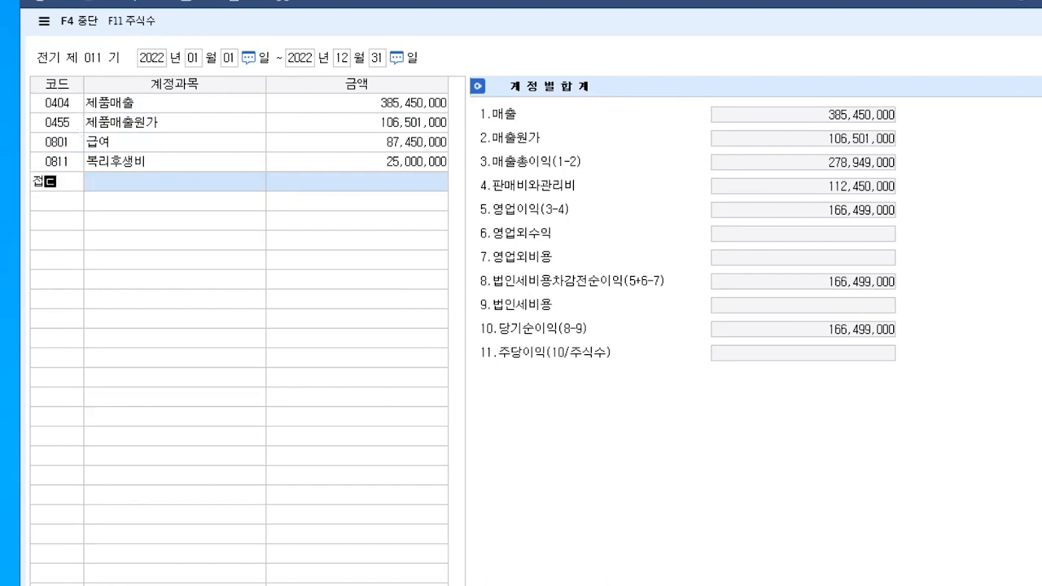
{"action": "key", "text": "Return"}
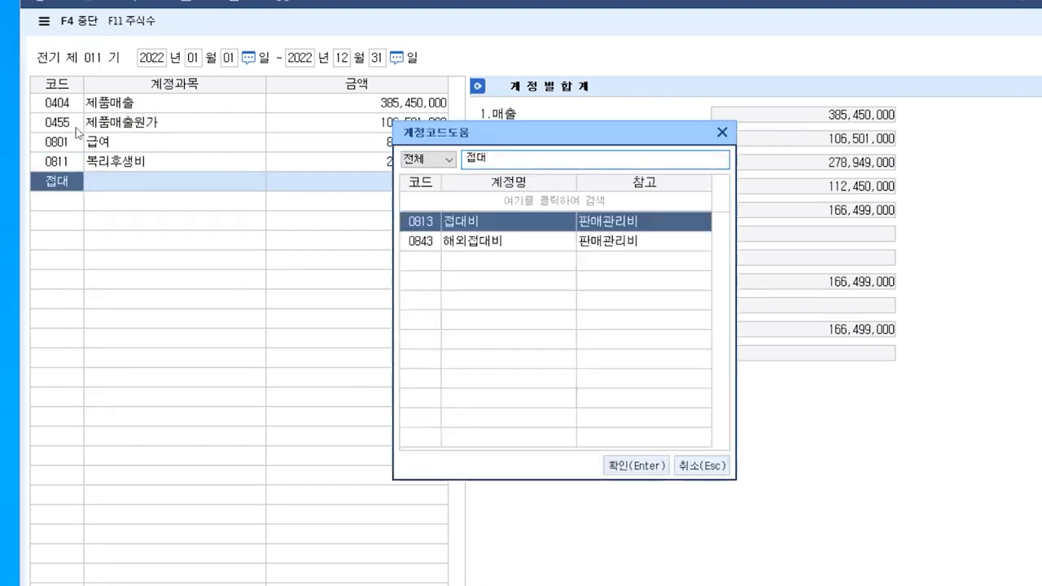
{"action": "key", "text": "Return"}
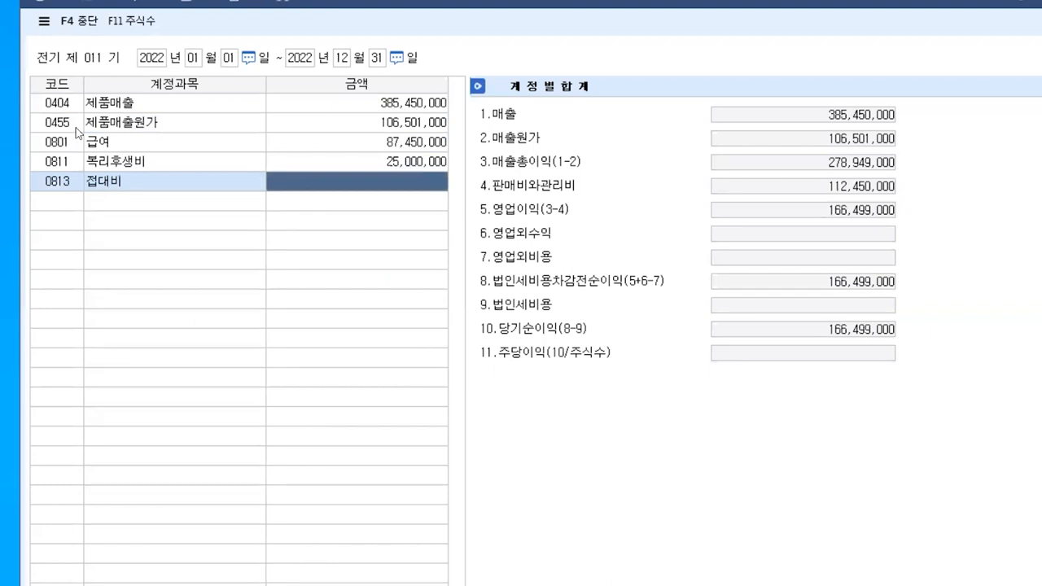
{"action": "type", "text": "4"}
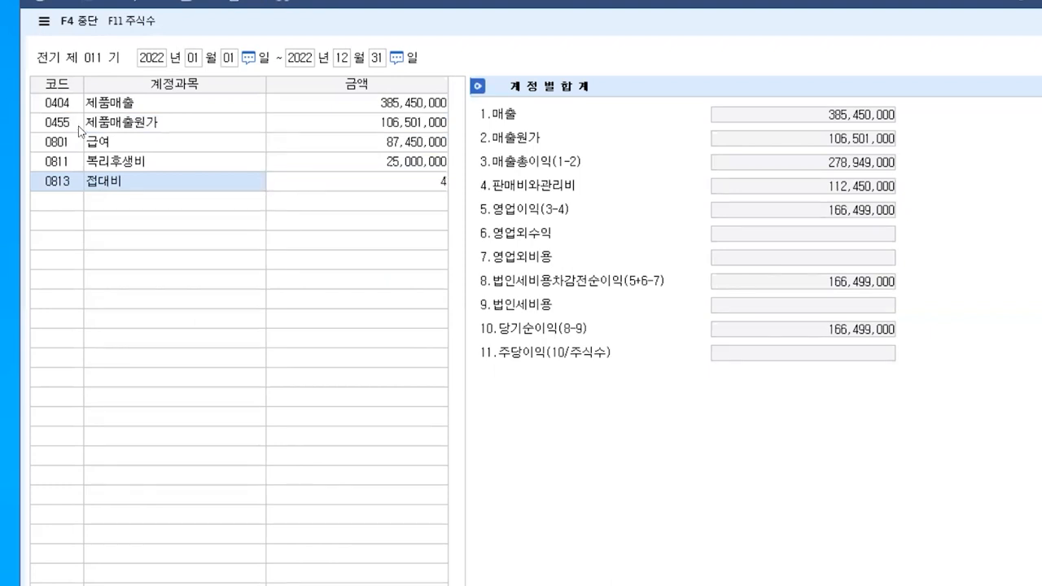
{"action": "type", "text": ",580,000"}
{"action": "key", "text": "Return"}
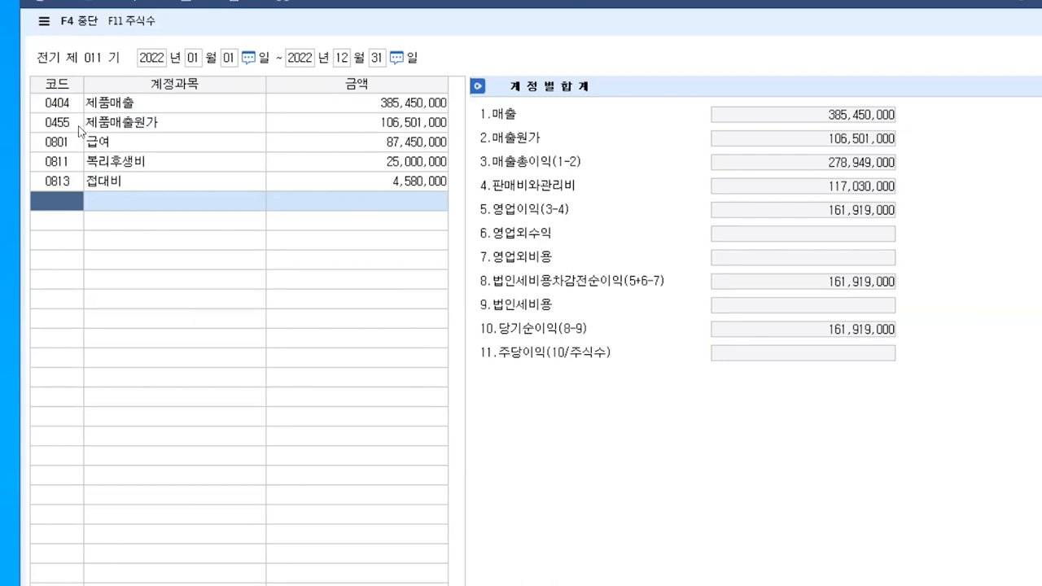
Add the communication expense account 통신비 (0814) with an amount of 8,150,000.
{"action": "type", "text": "통신"}
{"action": "key", "text": "Return"}
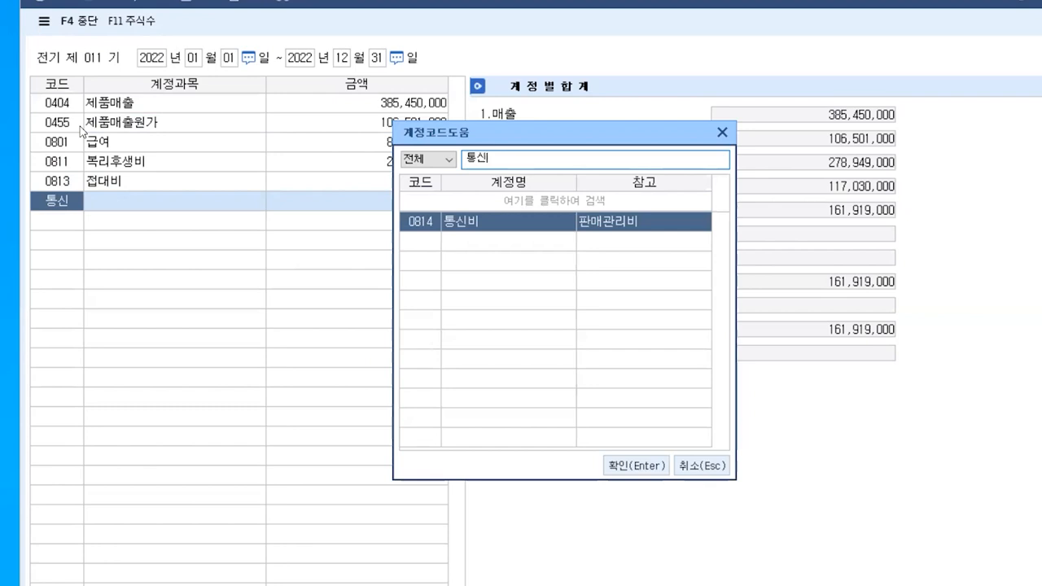
{"action": "type", "text": "ㅂㅣ"}
{"action": "key", "text": "Return"}
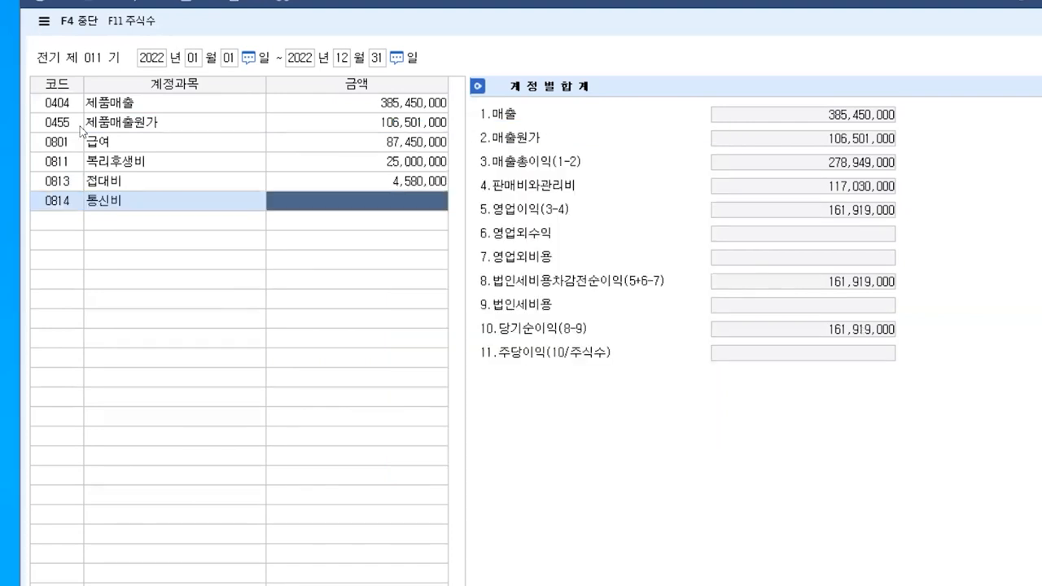
{"action": "type", "text": "8,150,000"}
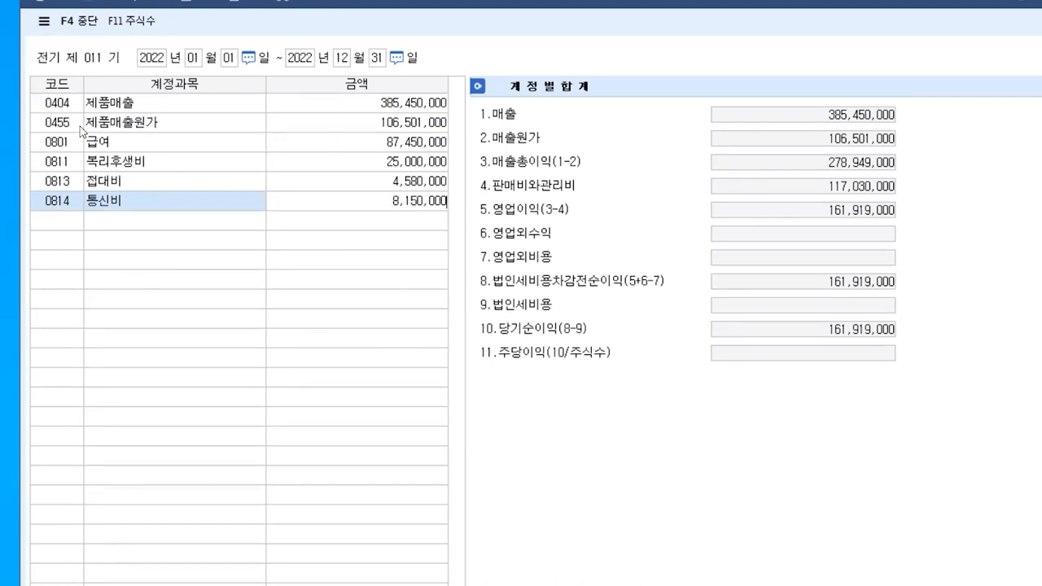
{"action": "key", "text": "Return"}
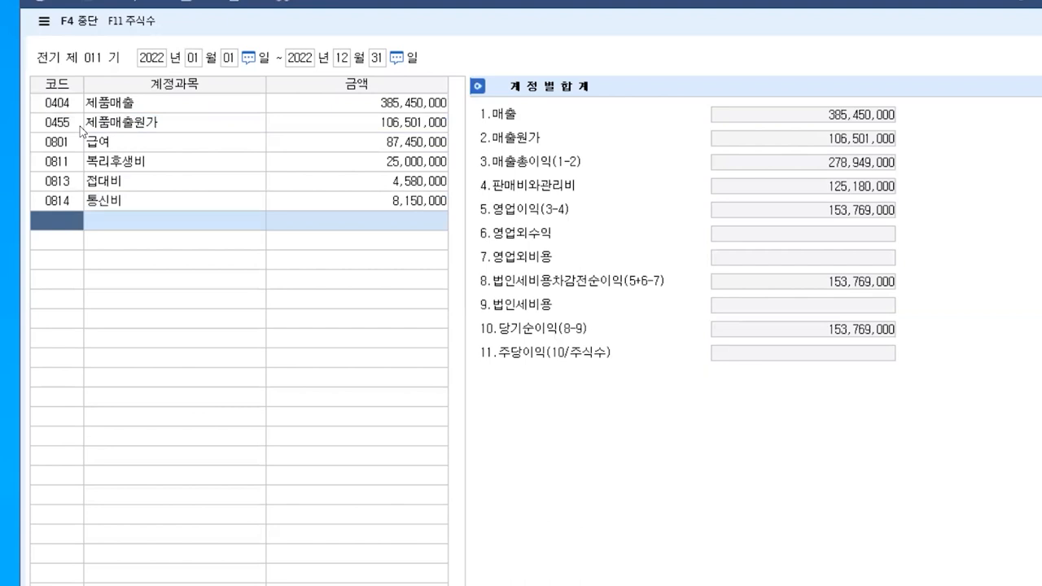
Add the utilities expense account 수도광열비 (0815) in the next empty row with an amount of 2,785,000.
{"action": "type", "text": "숟"}
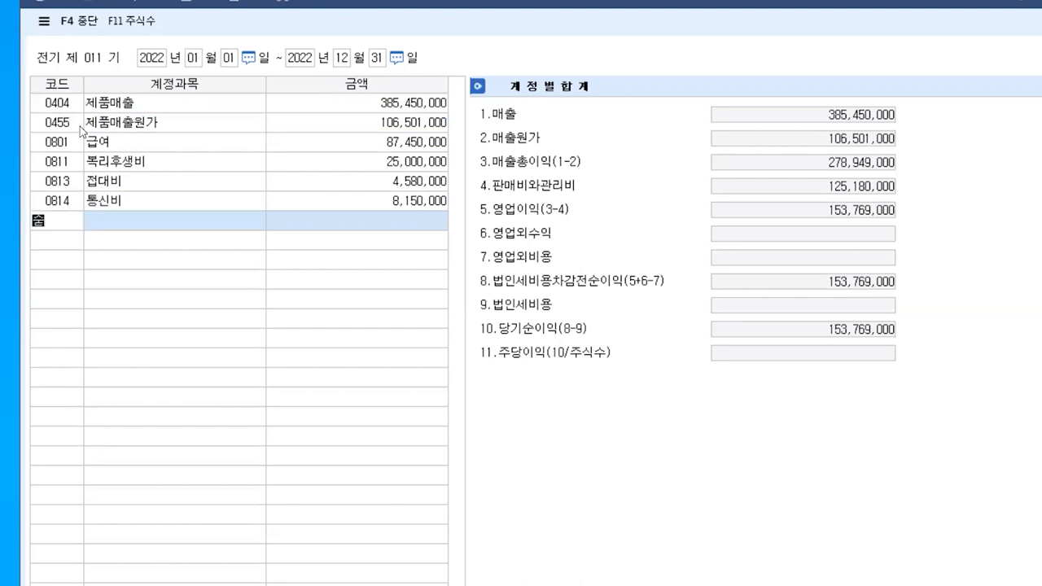
{"action": "type", "text": "ㅗ"}
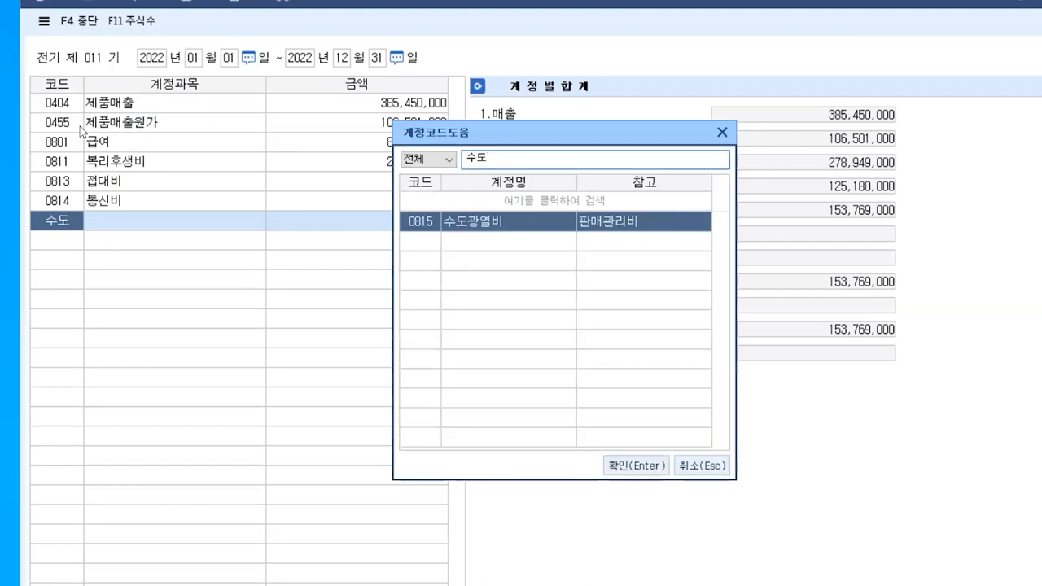
{"action": "key", "text": "Return"}
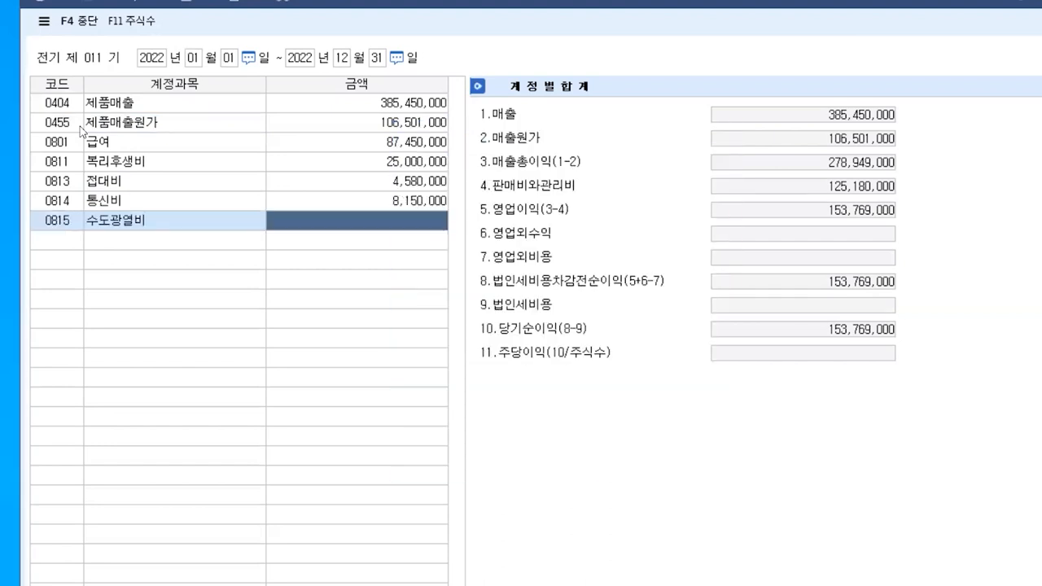
{"action": "type", "text": "2"}
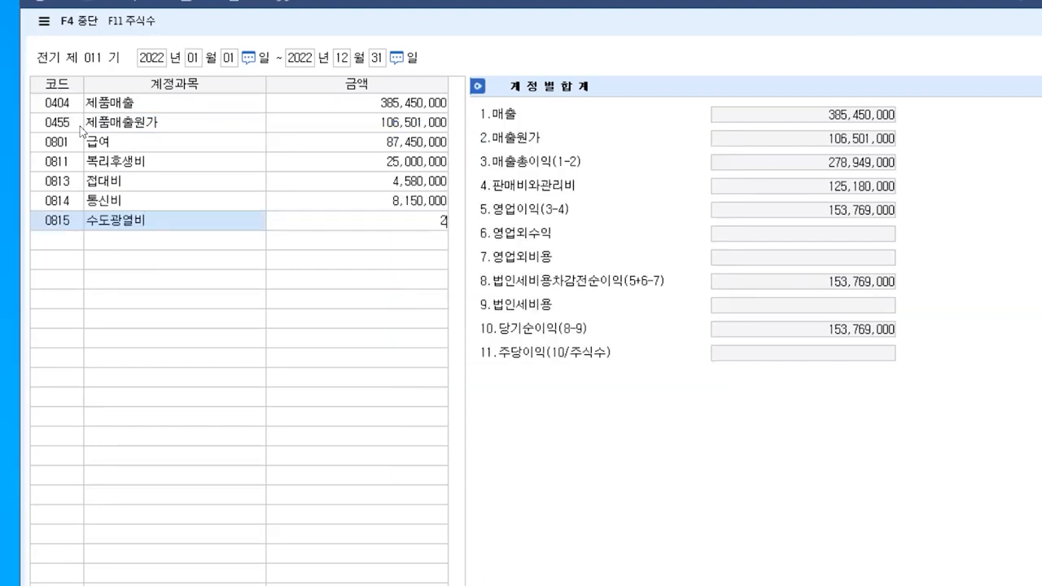
{"action": "type", "text": ",785,000"}
{"action": "key", "text": "Return"}
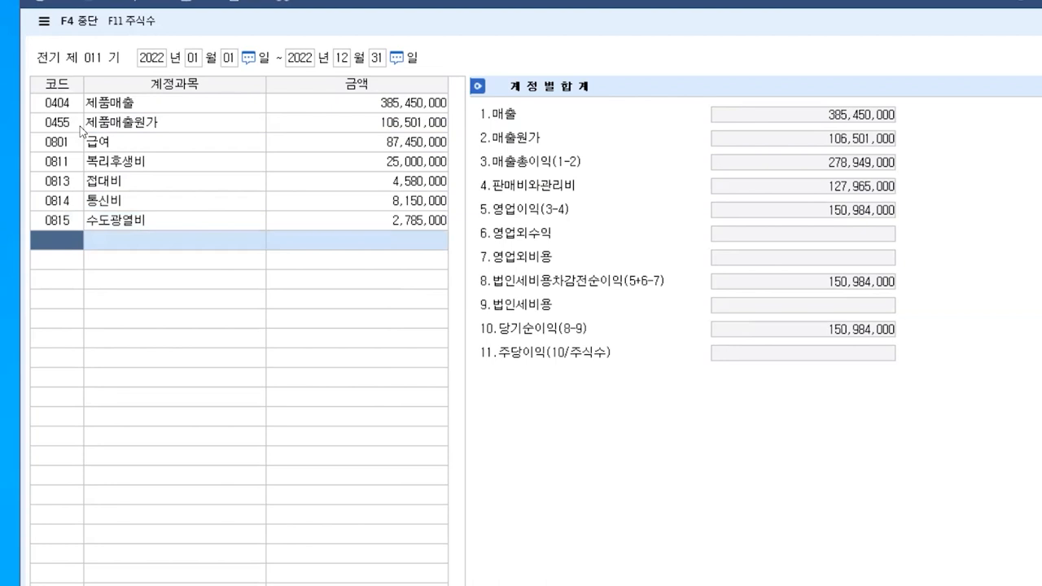
Add the taxes and dues account 세금과공과 (0817) with an amount of 12,560,000.
{"action": "type", "text": "0817"}
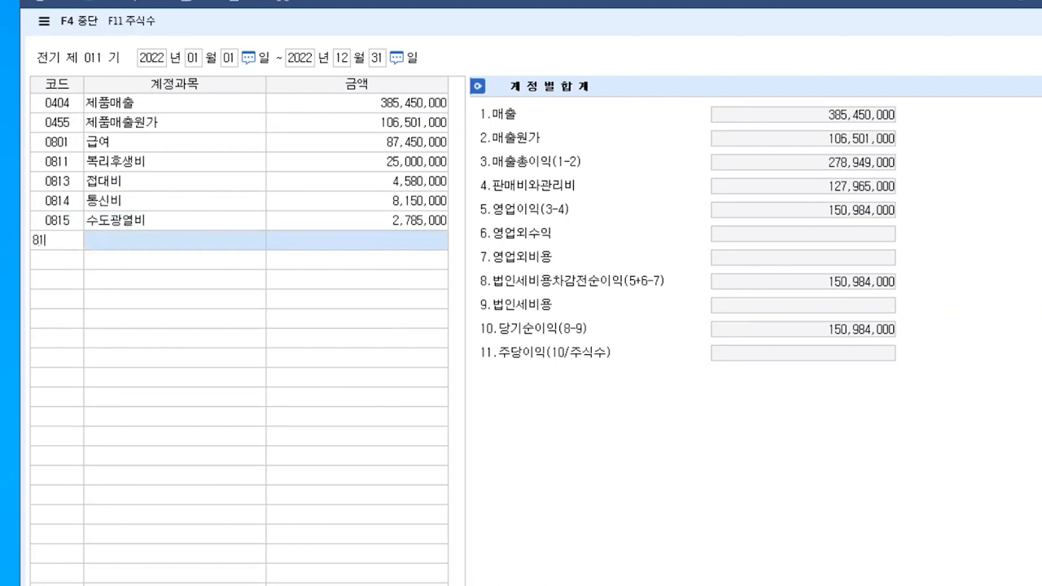
{"action": "key", "text": "Return"}
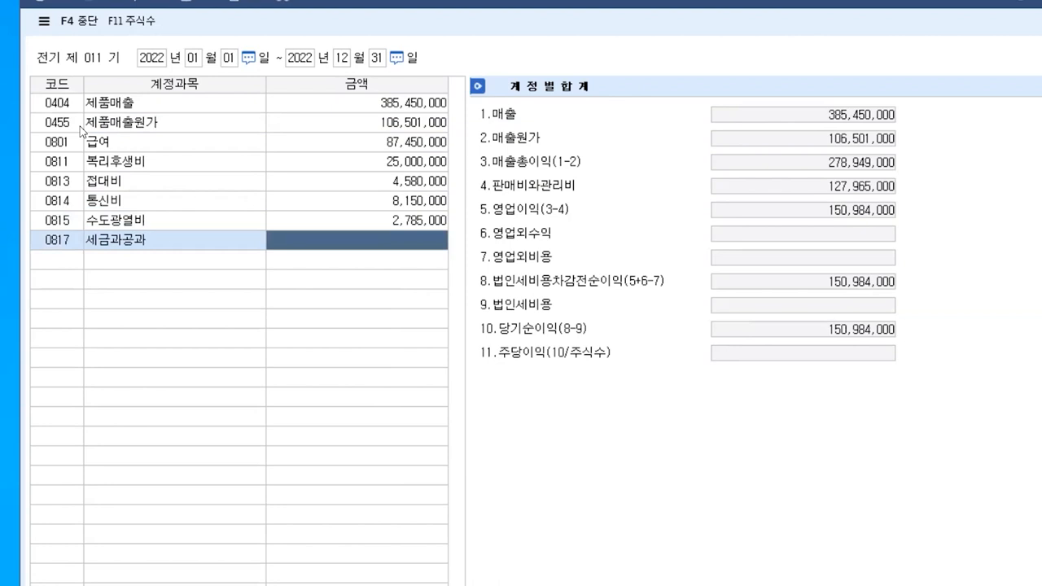
{"action": "type", "text": "12"}
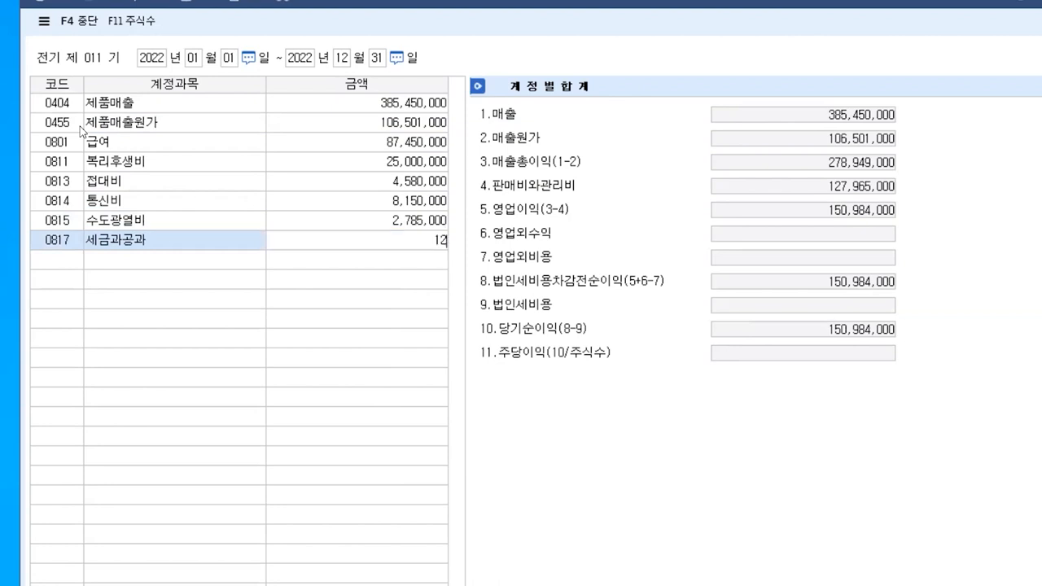
{"action": "type", "text": ",560,000"}
{"action": "key", "text": "Return"}
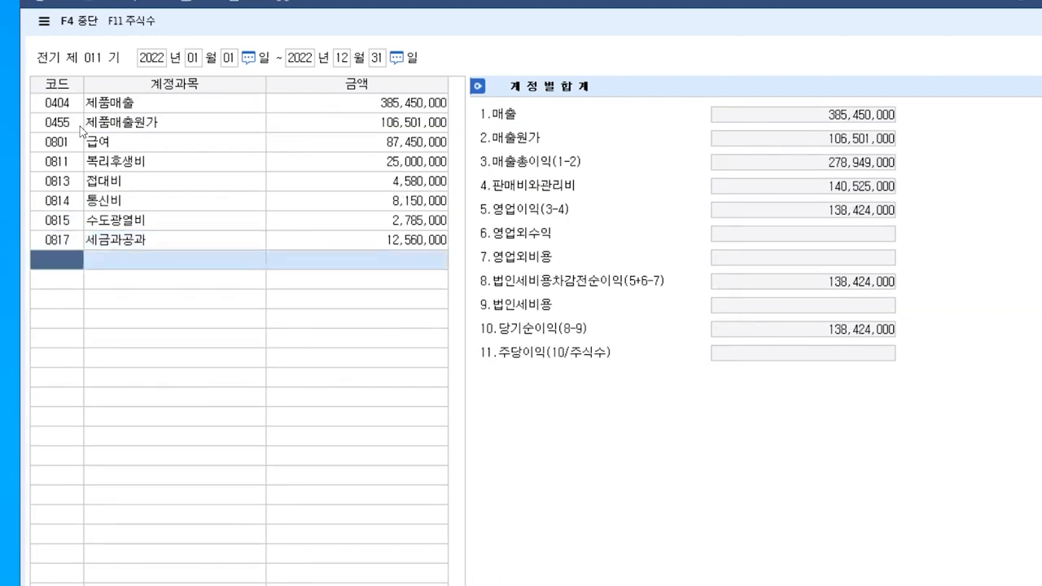
{"action": "type", "text": "0820"}
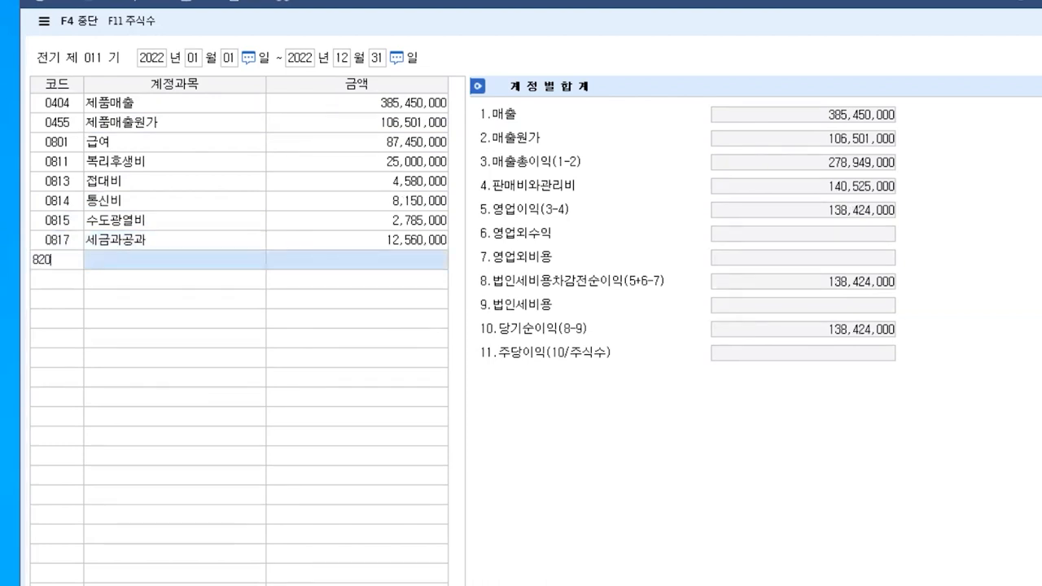
{"action": "key", "text": "Return"}
{"action": "key", "text": "Left"}
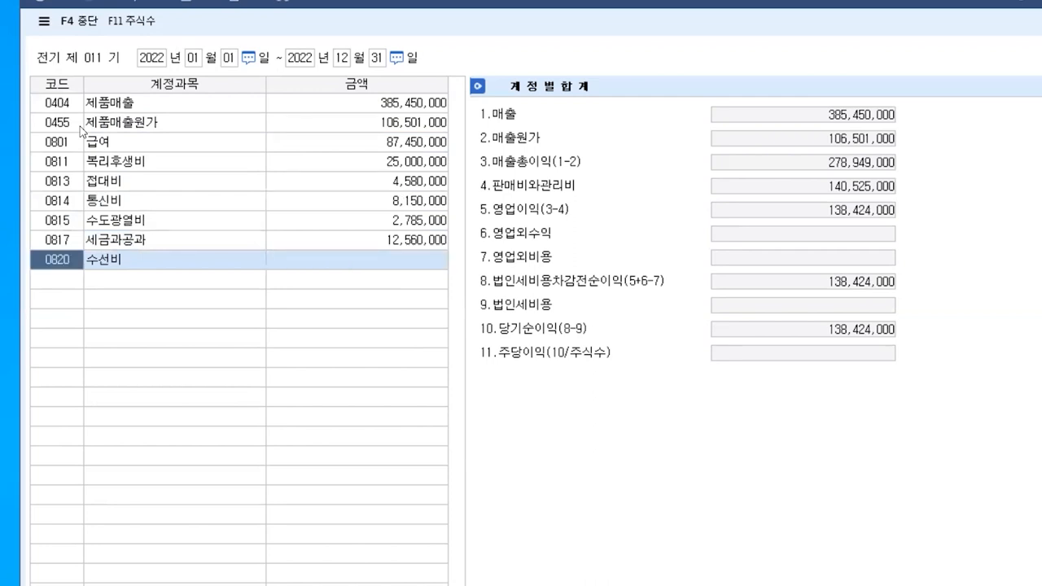
Set the account in the row below 세금과공과 to depreciation 감가상각비 (0818) with an amount of 3,850,000.
{"action": "type", "text": "감가"}
{"action": "key", "text": "Return"}
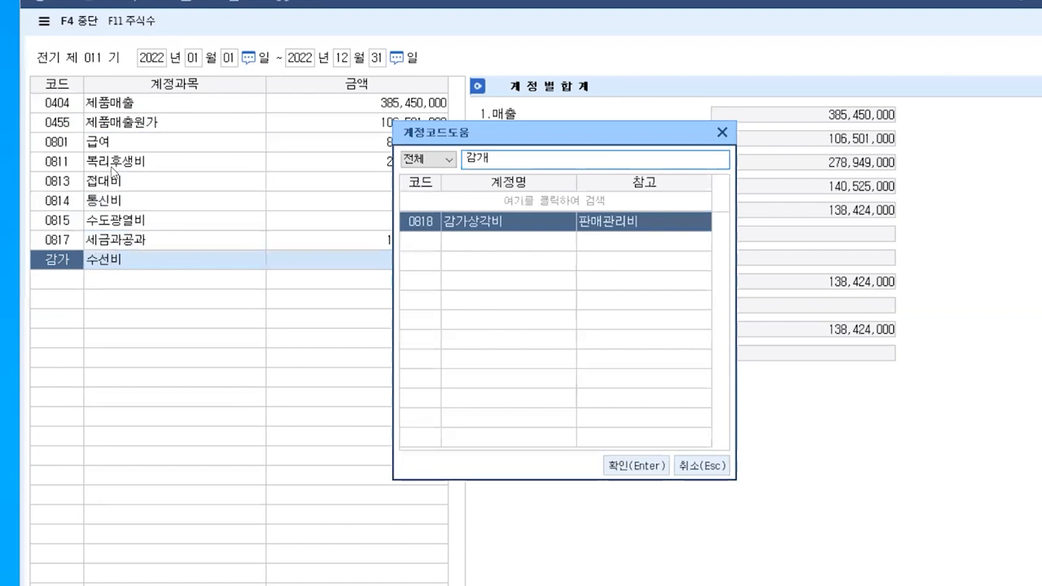
{"action": "key", "text": "Return"}
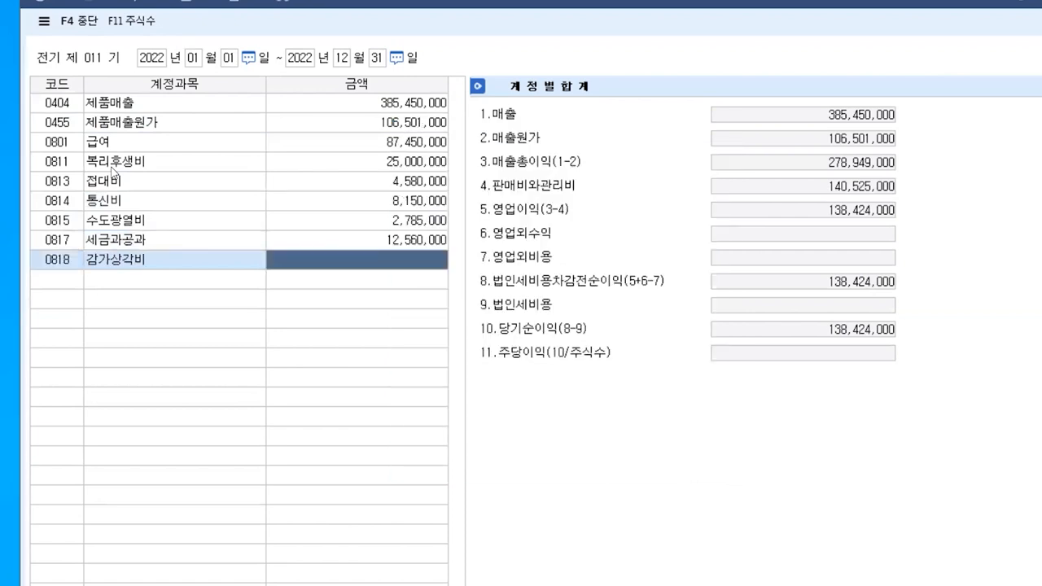
{"action": "type", "text": "3,850"}
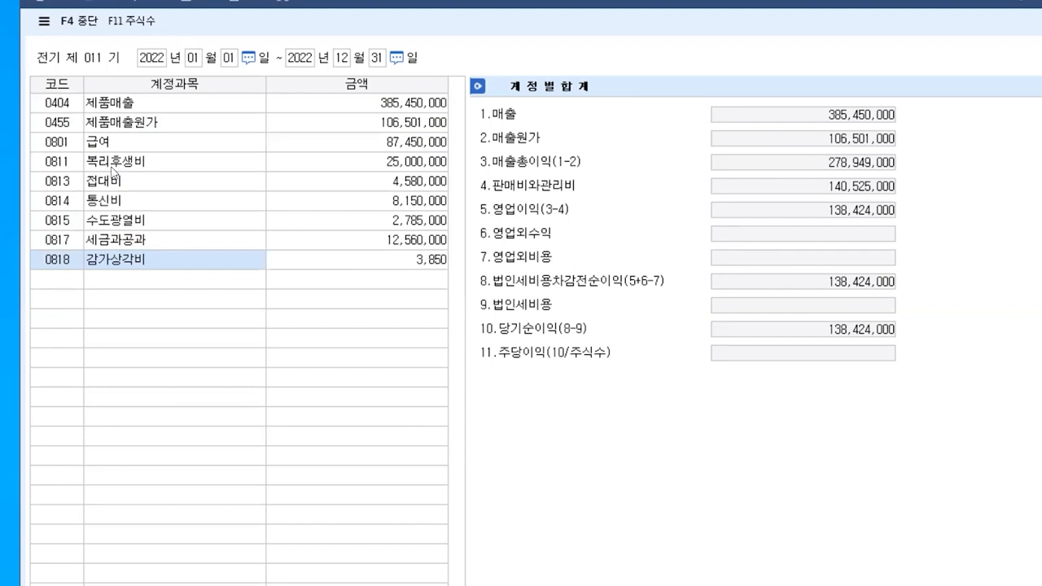
{"action": "type", "text": ",000"}
{"action": "key", "text": "Return"}
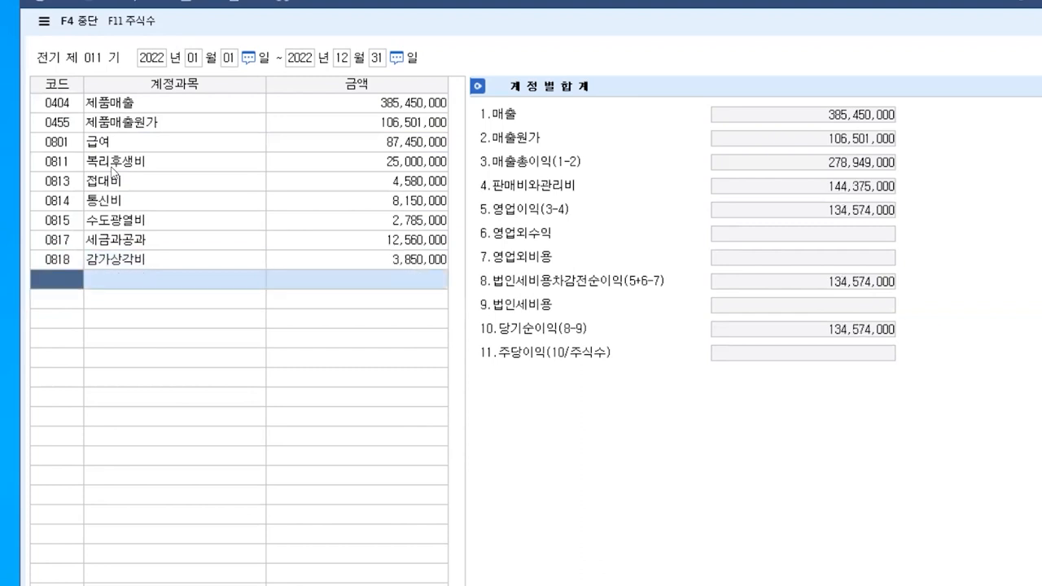
Add the rent expense account 임차료 (0819) with an amount of 15,000,000.
{"action": "type", "text": "0819"}
{"action": "key", "text": "Return"}
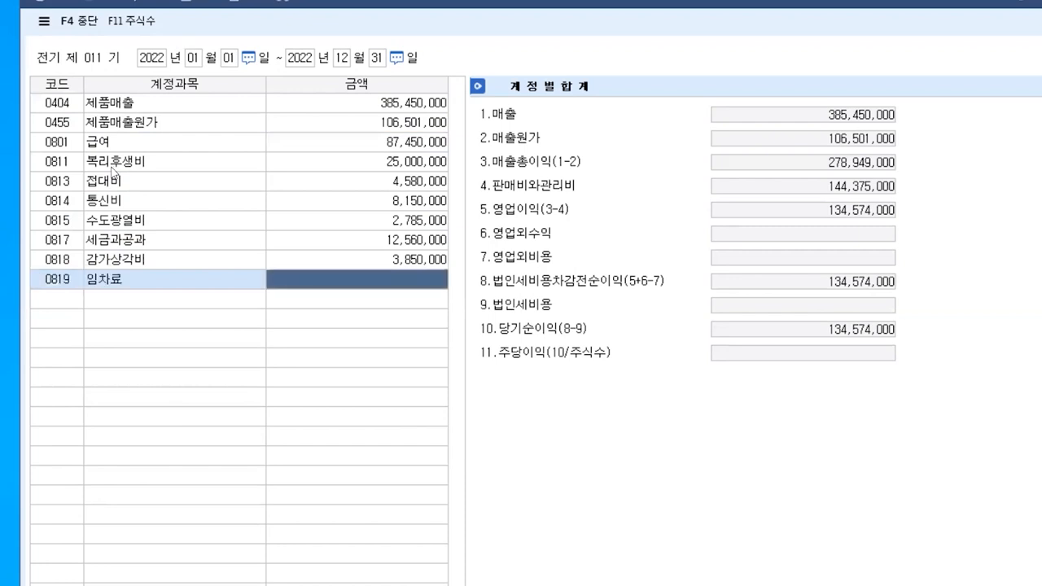
{"action": "type", "text": "1000000"}
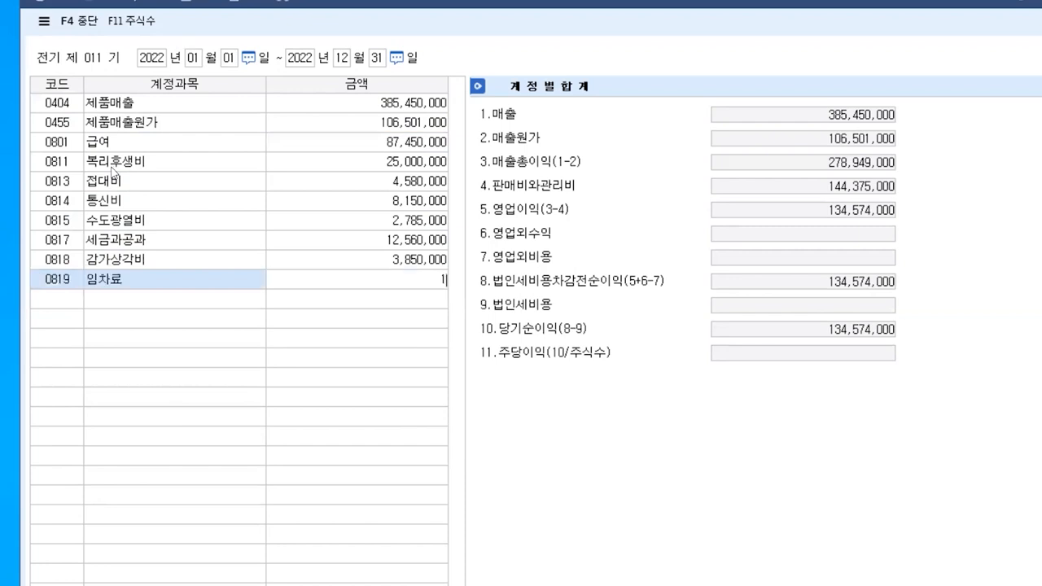
{"action": "key", "text": "BackSpace"}
{"action": "key", "text": "BackSpace"}
{"action": "key", "text": "BackSpace"}
{"action": "key", "text": "BackSpace"}
{"action": "key", "text": "BackSpace"}
{"action": "key", "text": "BackSpace"}
{"action": "key", "text": "BackSpace"}
{"action": "type", "text": "15000000"}
{"action": "key", "text": "Return"}
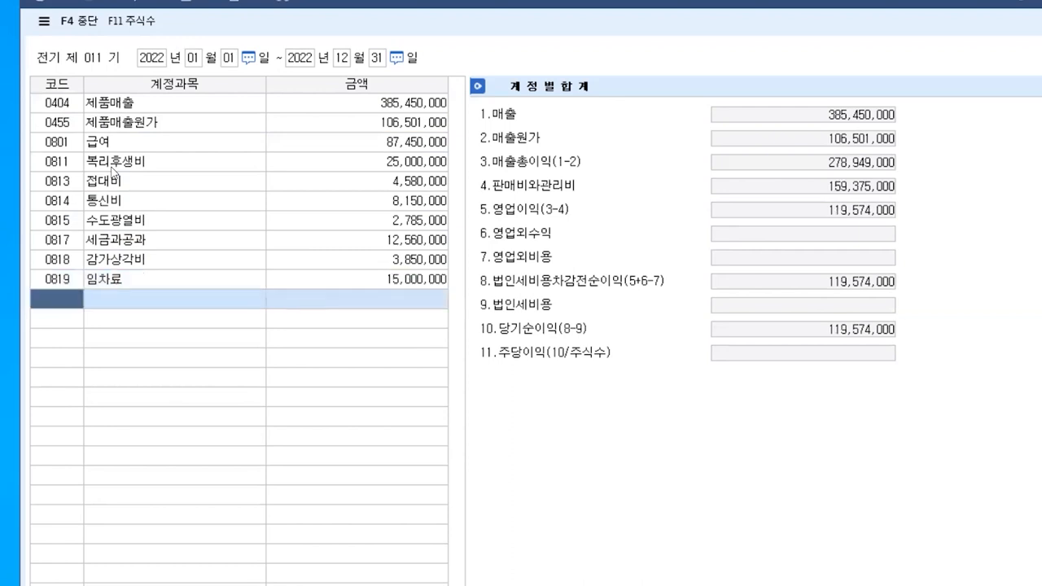
Add the repair expense account 수선비 (0820) with an amount of 45,000,000.
{"action": "type", "text": "0820"}
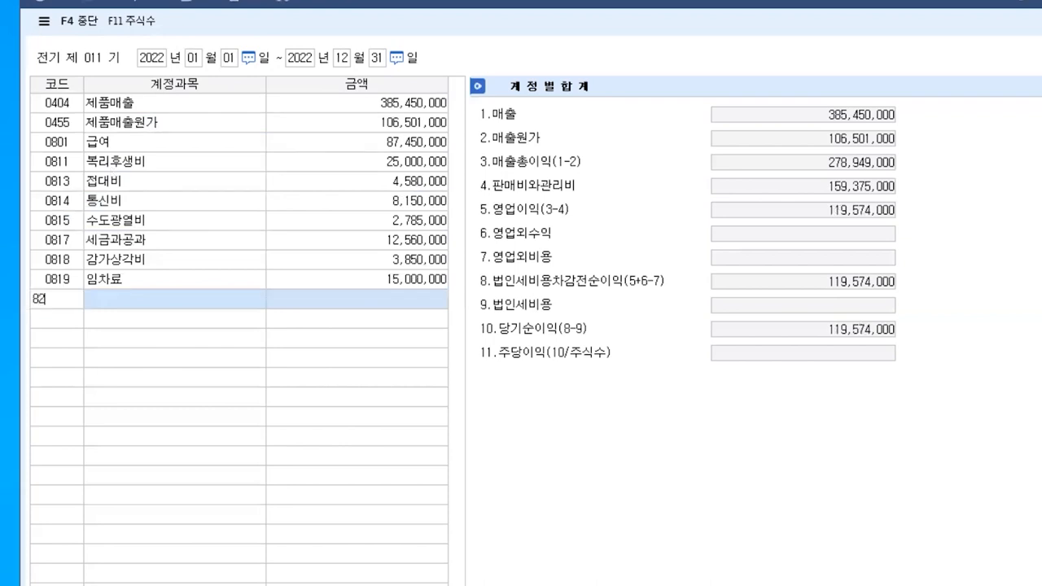
{"action": "key", "text": "Return"}
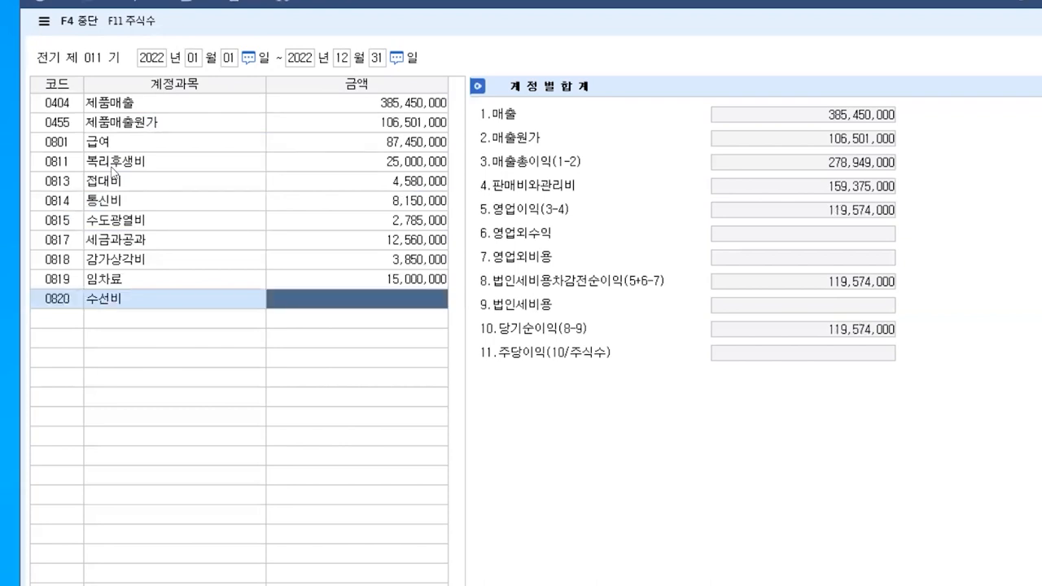
{"action": "type", "text": "45000000"}
{"action": "key", "text": "Return"}
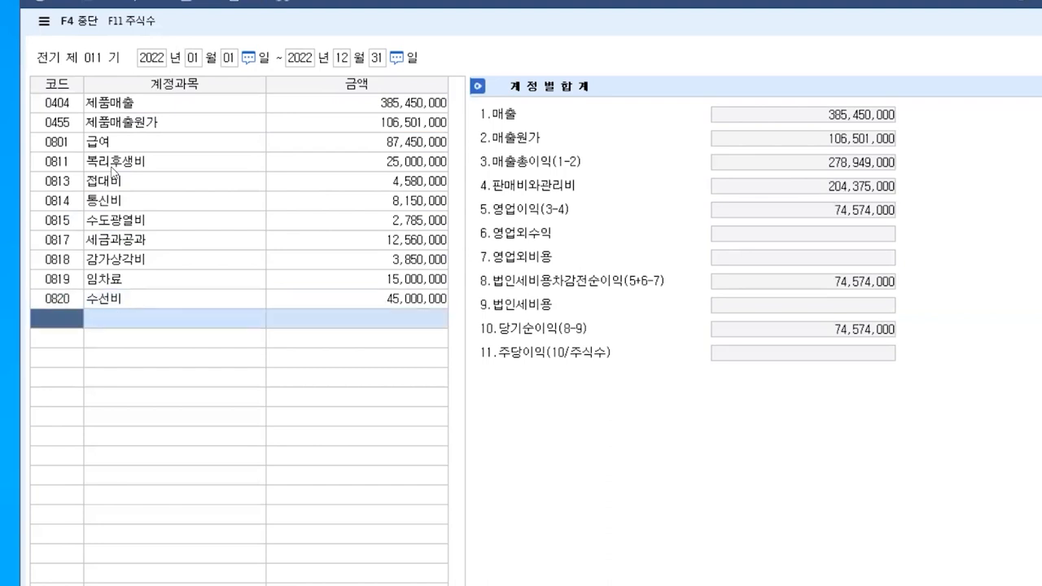
Add the vehicle maintenance account 차량유지비 (0822) with an amount of 20,000,000.
{"action": "type", "text": "0822"}
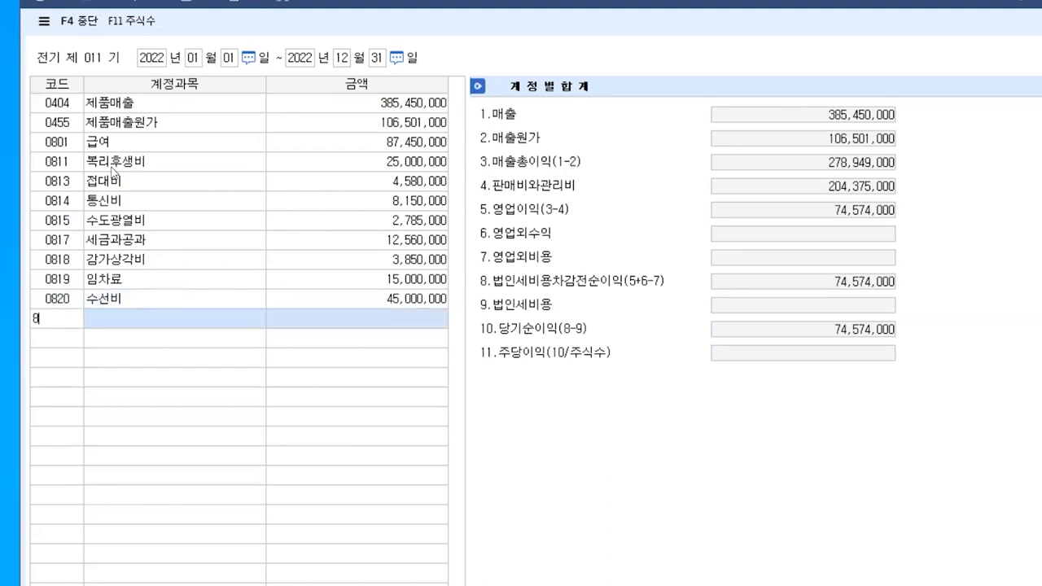
{"action": "key", "text": "Return"}
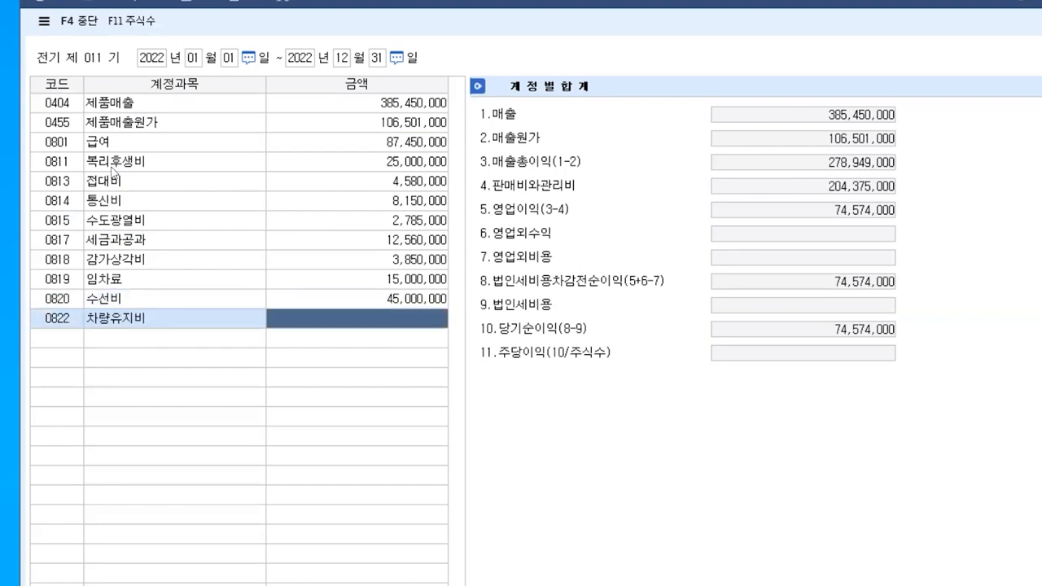
{"action": "type", "text": "20000000"}
{"action": "key", "text": "Return"}
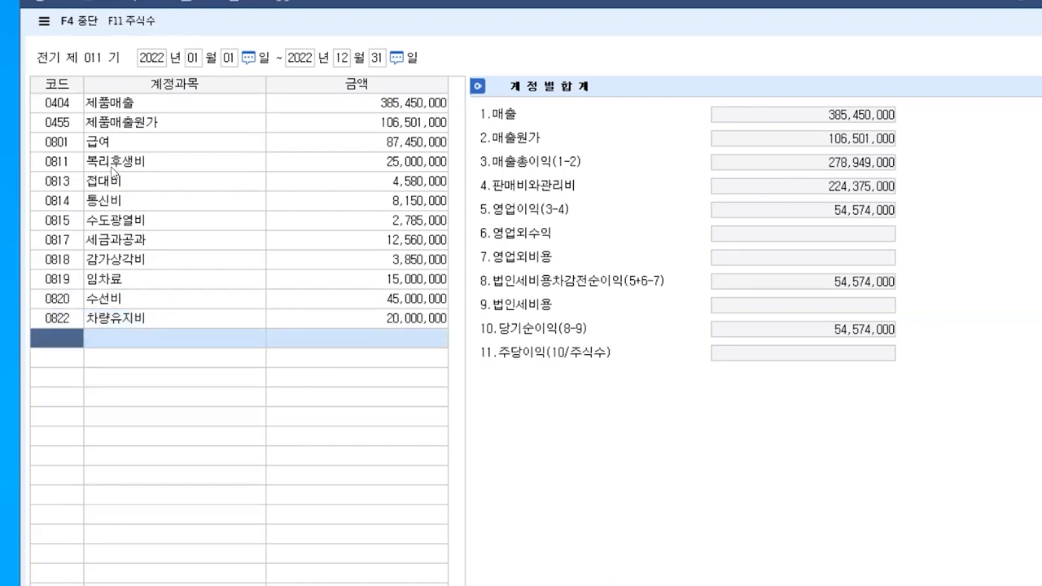
{"action": "left_click", "coordinate": [114, 169]}
{"action": "key", "text": "Return"}
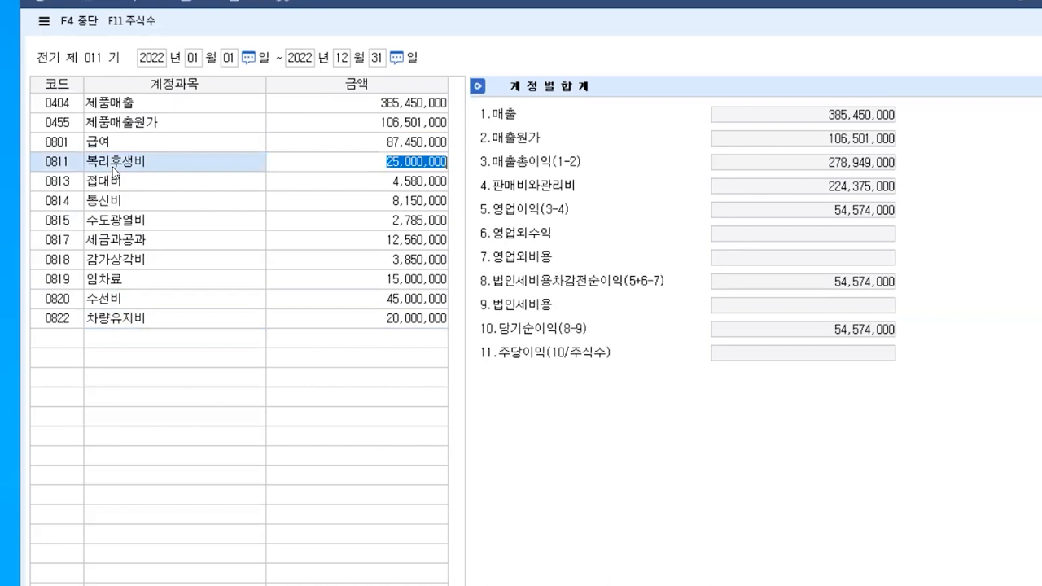
{"action": "left_click", "coordinate": [85, 341]}
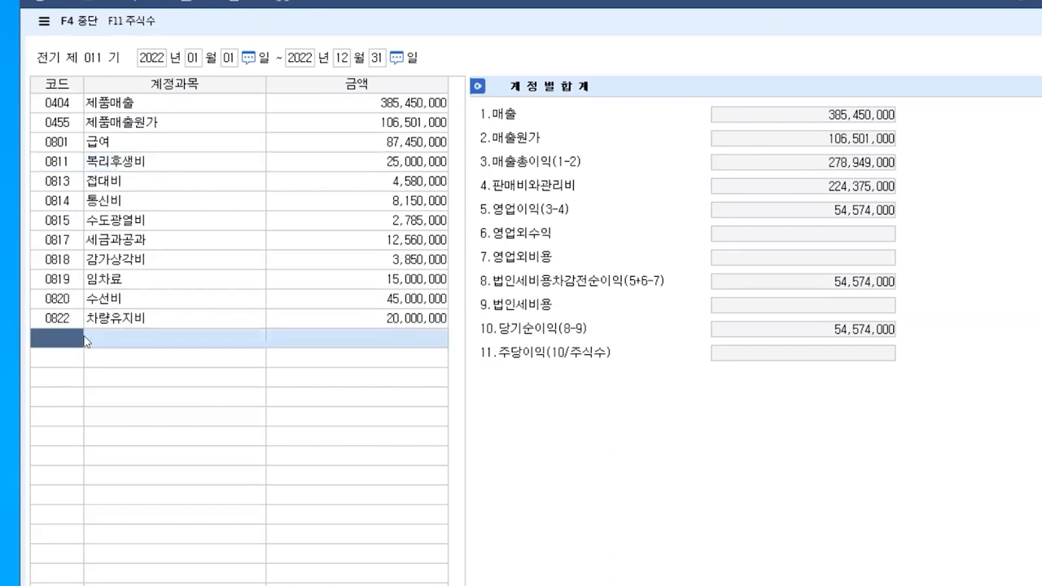
Add the freight expense account 운반비 (0824) in the next empty row with an amount of 2,500,000.
{"action": "type", "text": "운ㅂ"}
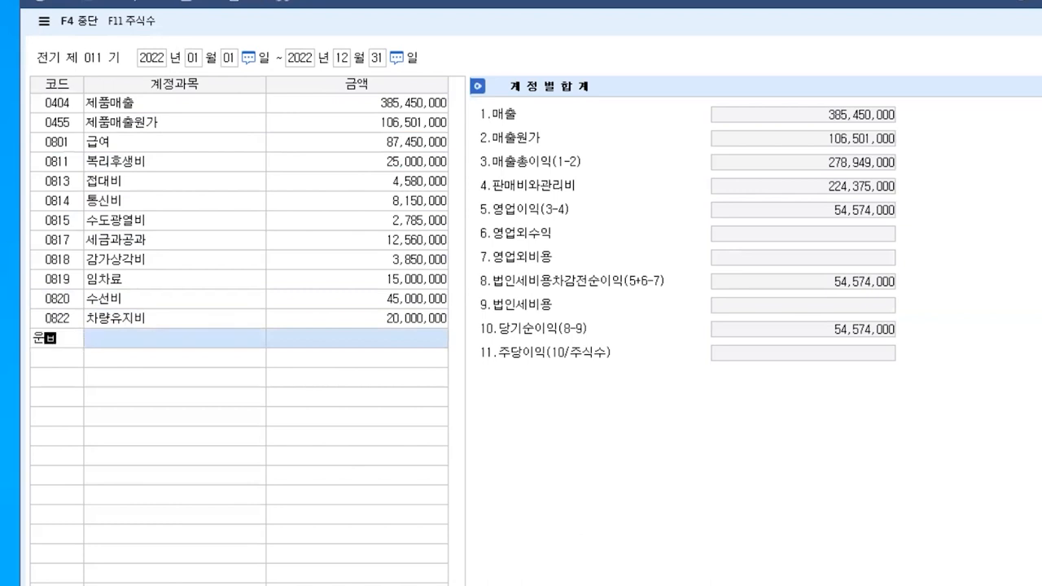
{"action": "type", "text": "ㅏㄴ"}
{"action": "key", "text": "Return"}
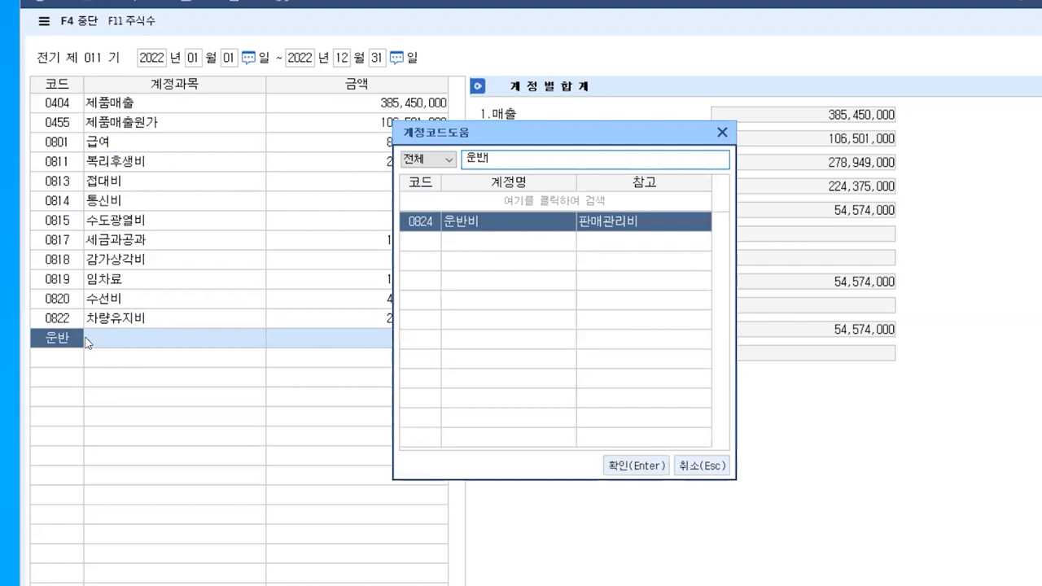
{"action": "type", "text": "2ㅕ"}
{"action": "key", "text": "Return"}
{"action": "type", "text": "2,500,000"}
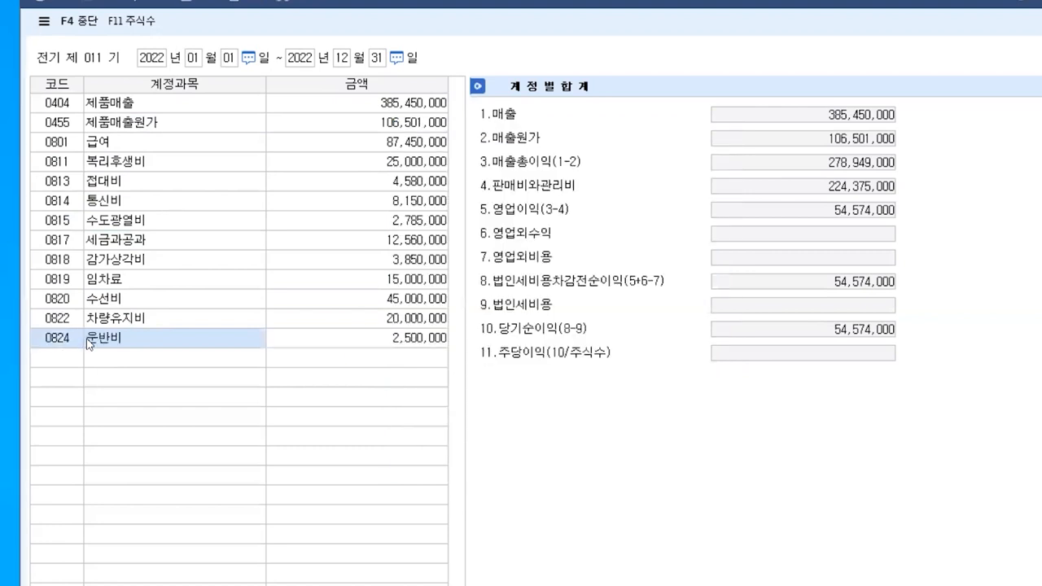
{"action": "key", "text": "Return"}
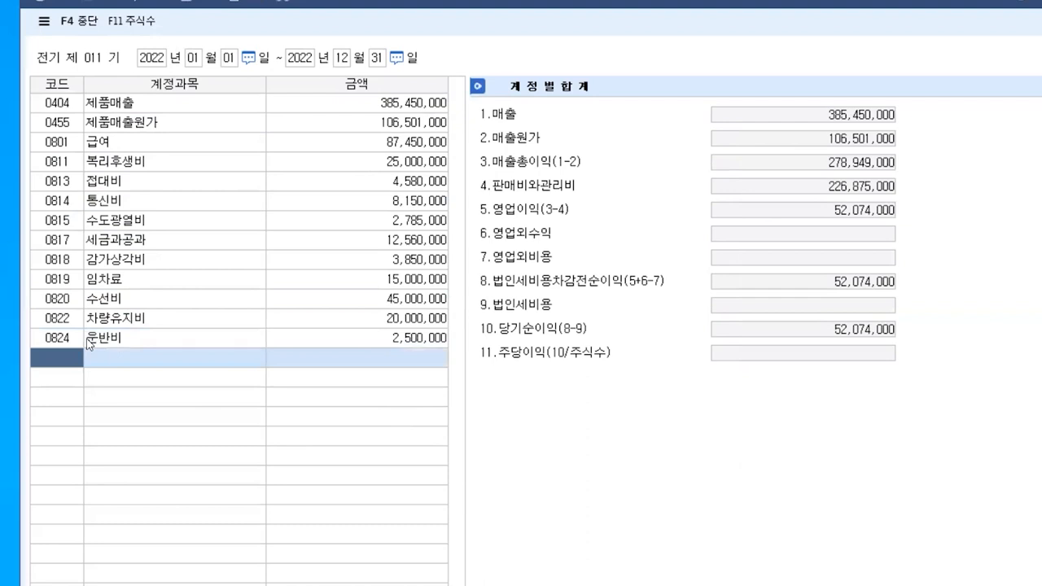
Add the books and printing account 도서인쇄비 (0826) with an amount of 850,000.
{"action": "type", "text": "도서"}
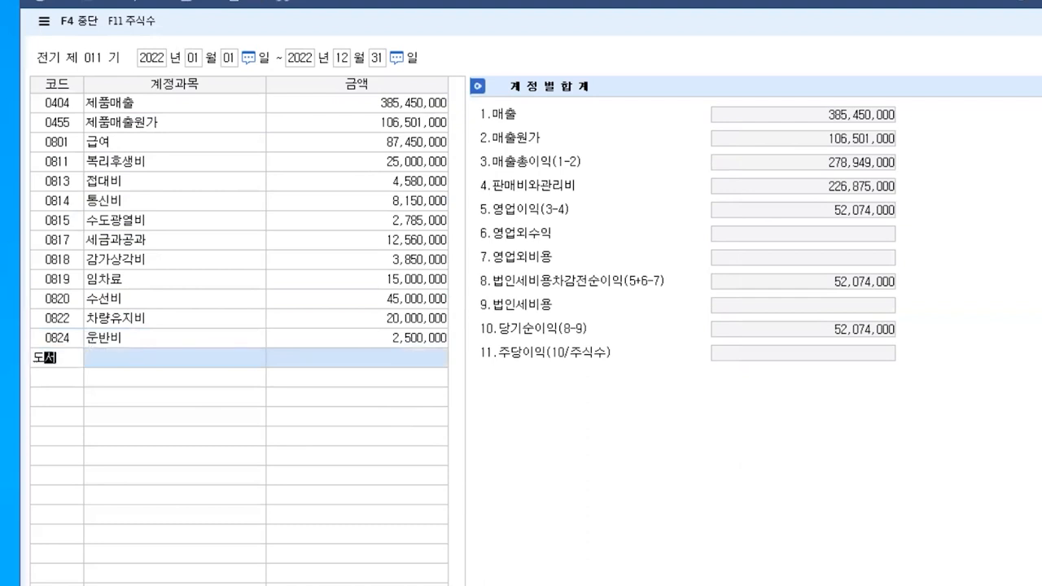
{"action": "key", "text": "Return"}
{"action": "key", "text": "Return"}
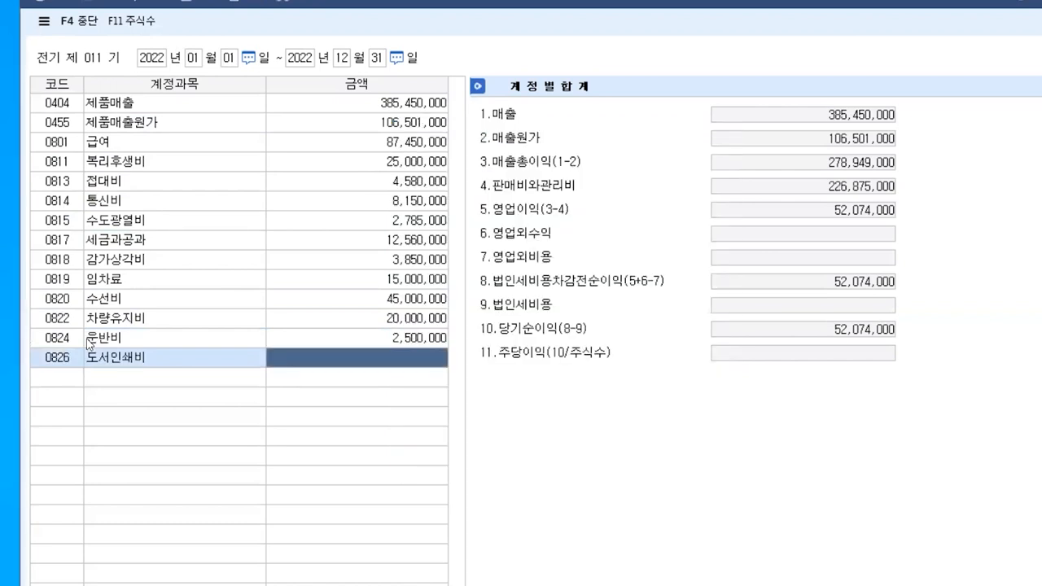
{"action": "type", "text": "8500000"}
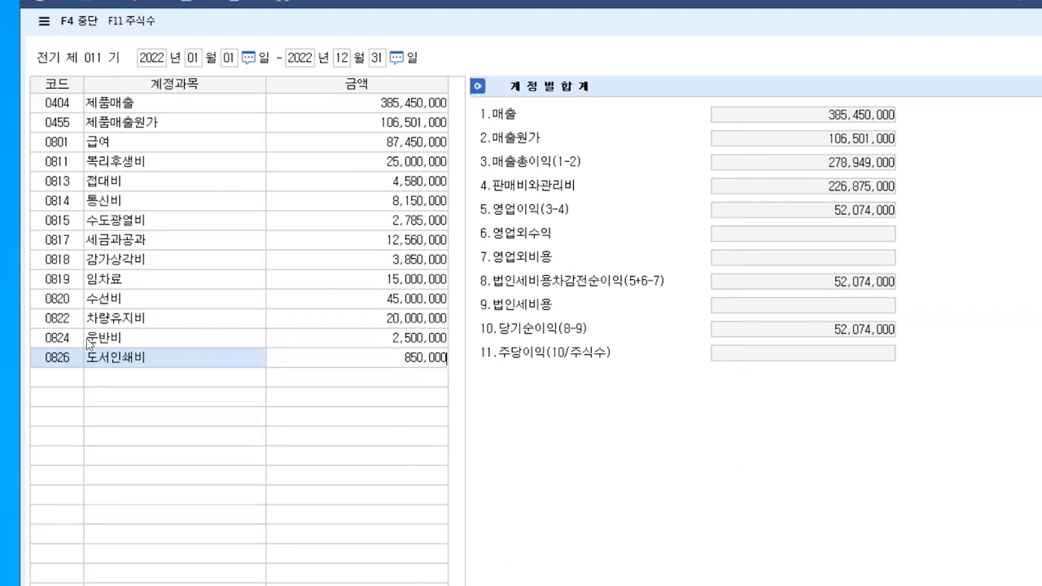
{"action": "key", "text": "Return"}
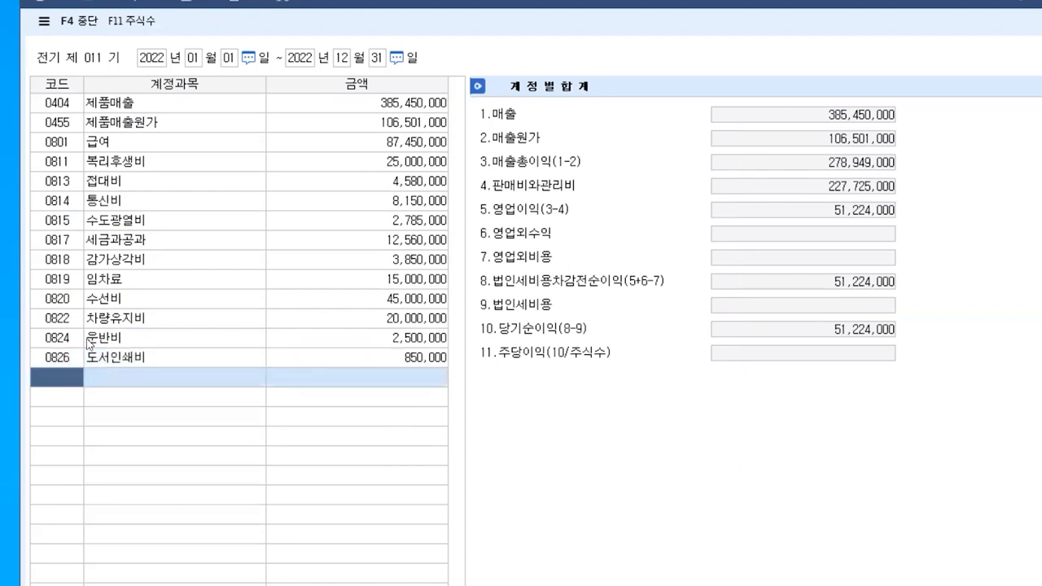
Add the commission expense account 수수료비용 (0831) with an amount of 1,500,000.
{"action": "type", "text": "수수"}
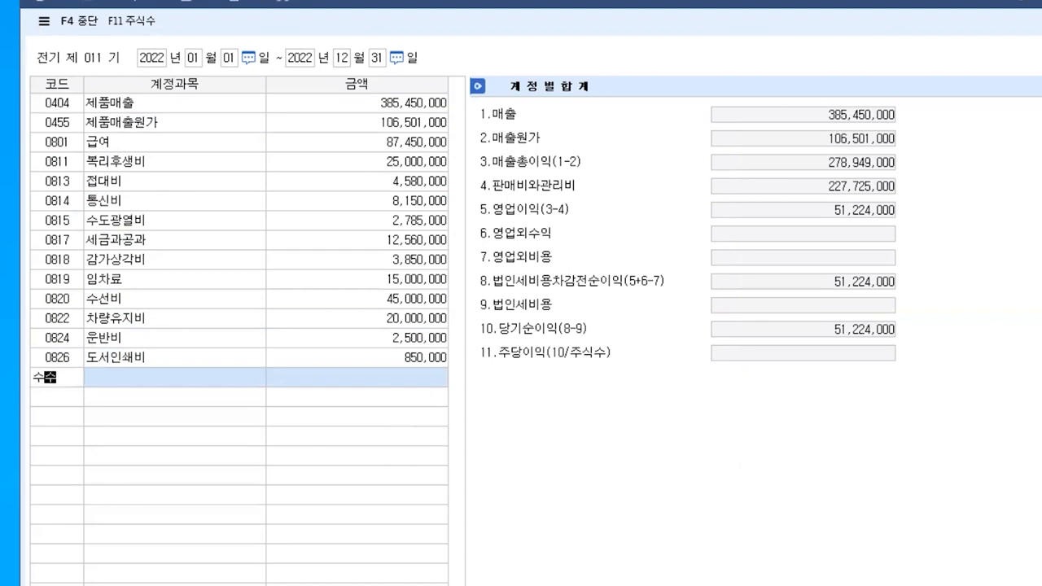
{"action": "key", "text": "Return"}
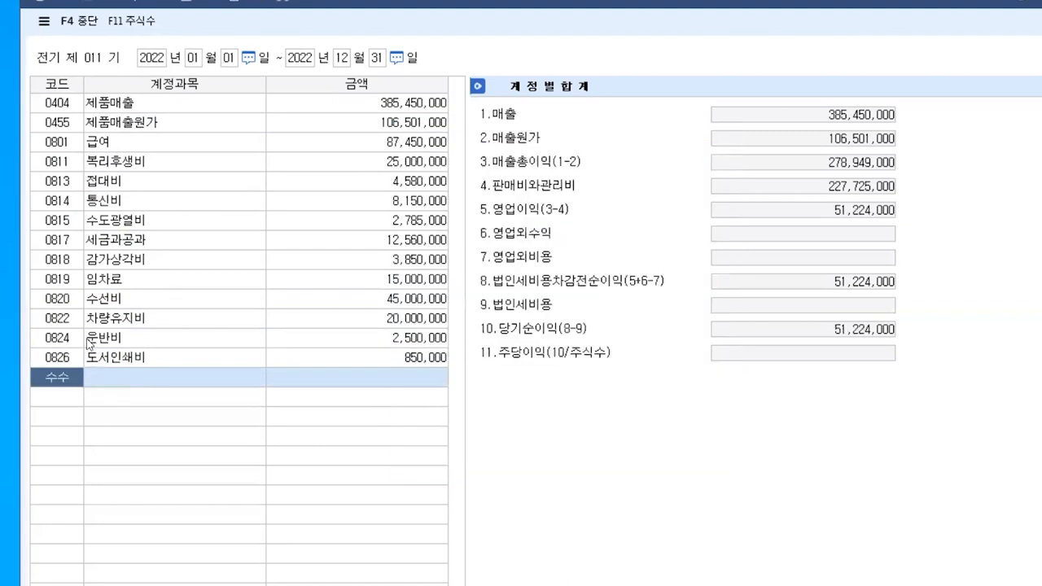
{"action": "key", "text": "Return"}
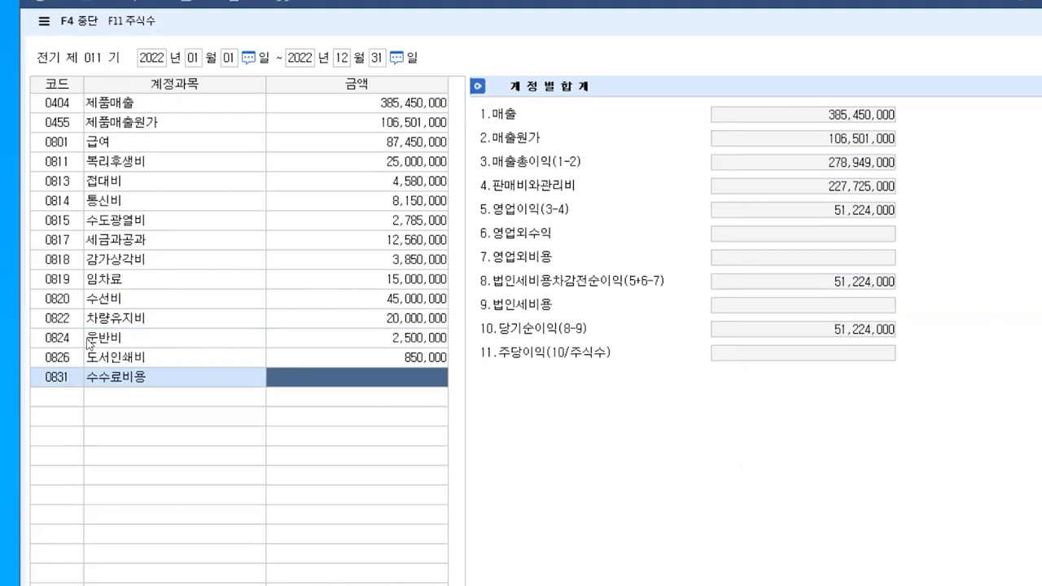
{"action": "type", "text": "1500000"}
{"action": "key", "text": "Return"}
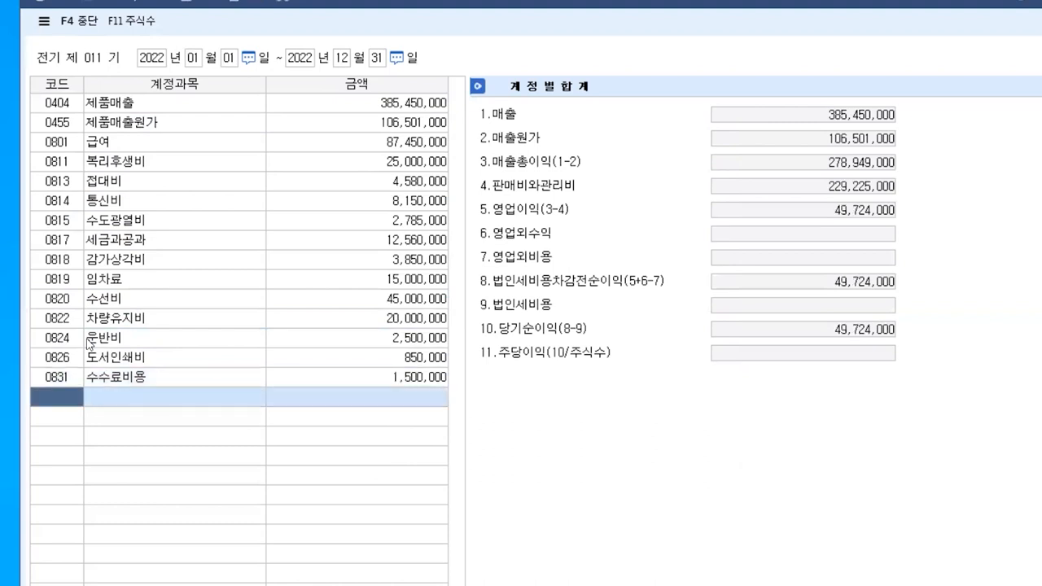
Add the miscellaneous expense account 잡비 (0848) with an amount of 850,000.
{"action": "type", "text": "잡비"}
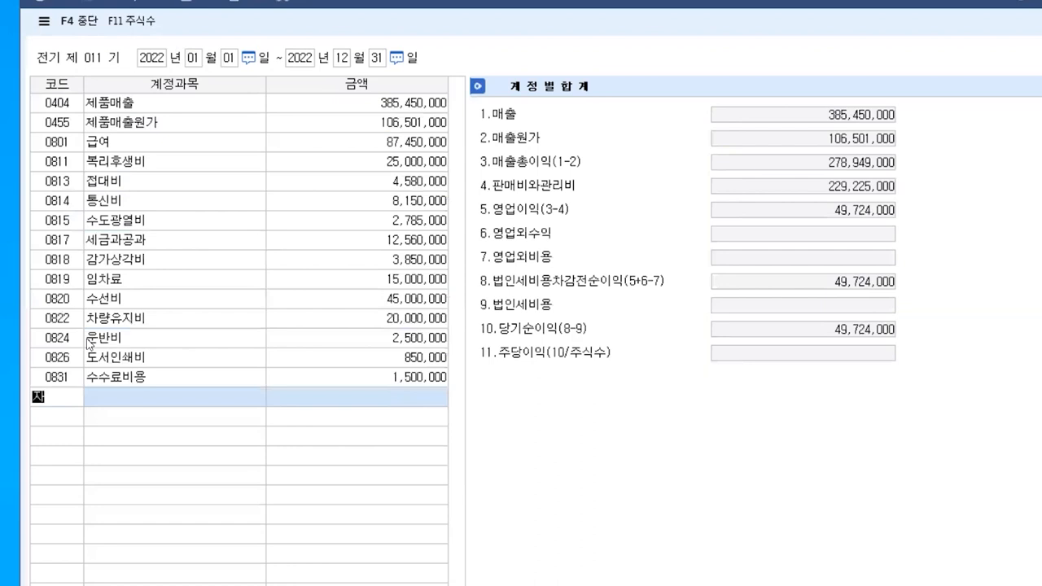
{"action": "key", "text": "BackSpace"}
{"action": "type", "text": "비"}
{"action": "key", "text": "Return"}
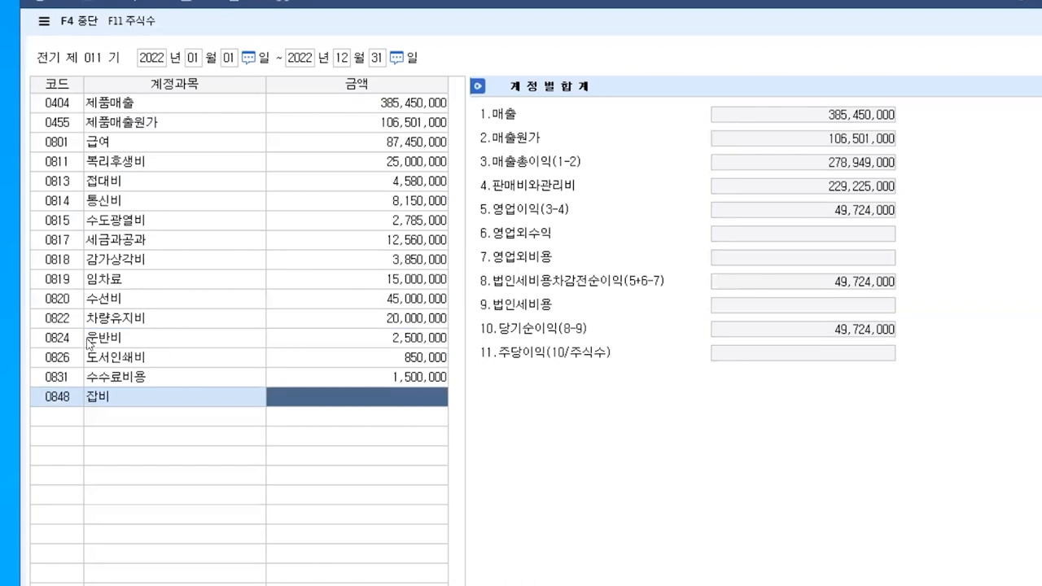
{"action": "type", "text": "8500000"}
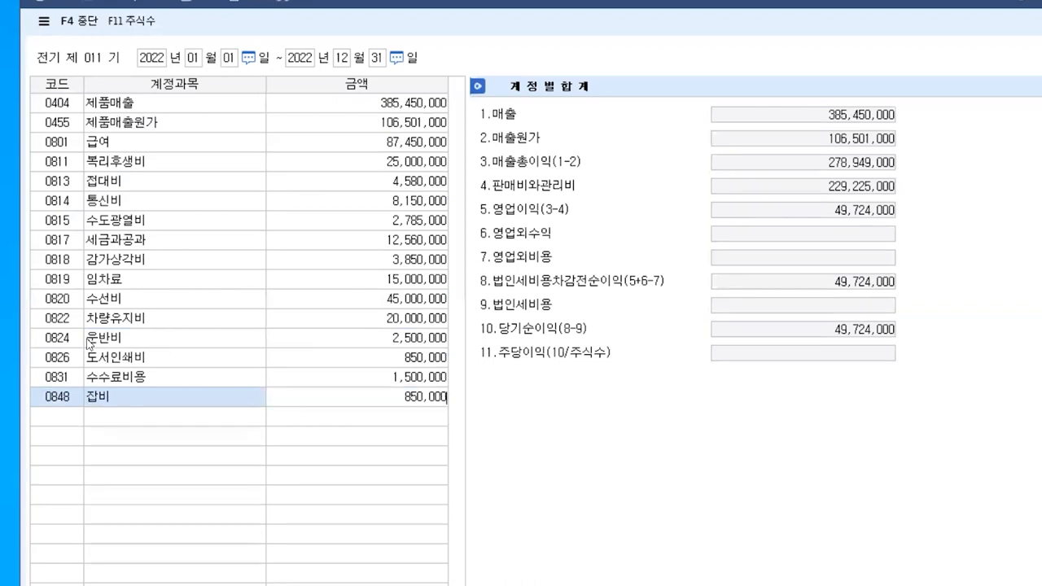
{"action": "key", "text": "Return"}
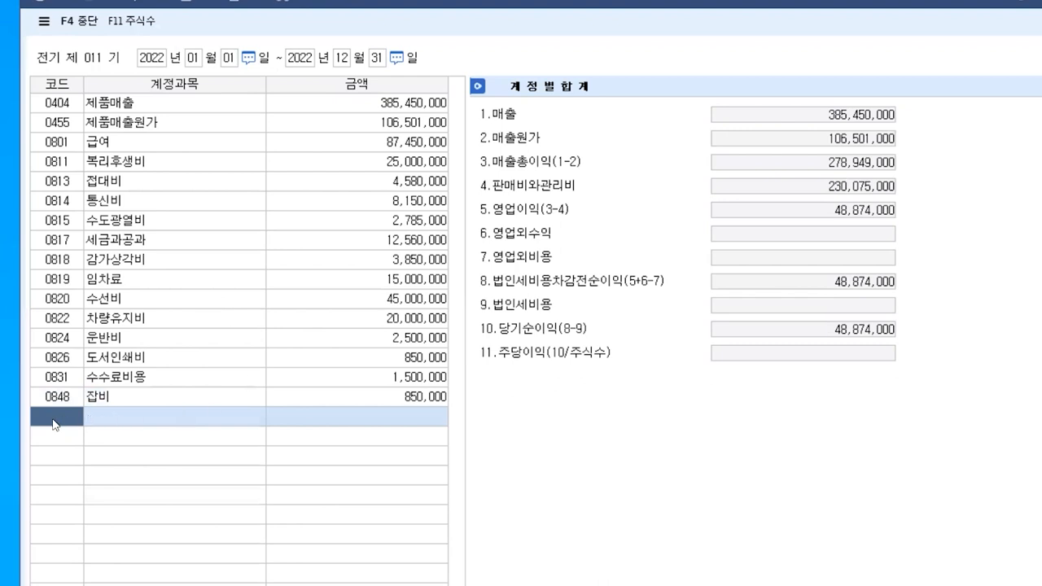
Add the corporate tax expense account 법인세비용 (0998) with an amount of 1,000,000.
{"action": "type", "text": "법인"}
{"action": "key", "text": "Return"}
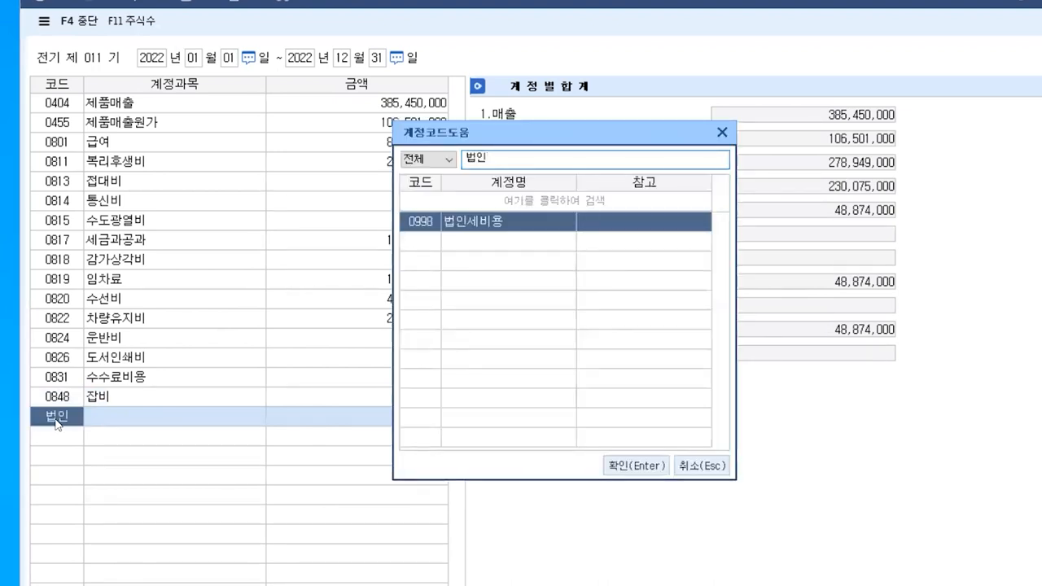
{"action": "key", "text": "Return"}
{"action": "type", "text": "1000000"}
{"action": "key", "text": "Return"}
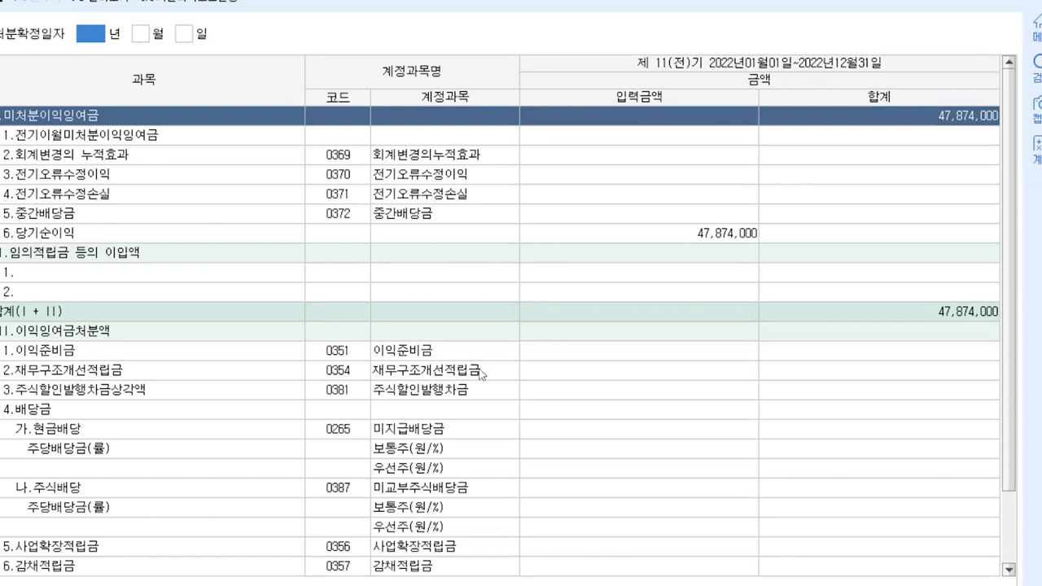
Enter 1,200,000 as the 전기이월미처분이익잉여금 amount in the prior-period retained earnings appropriation statement.
{"action": "left_click", "coordinate": [566, 139]}
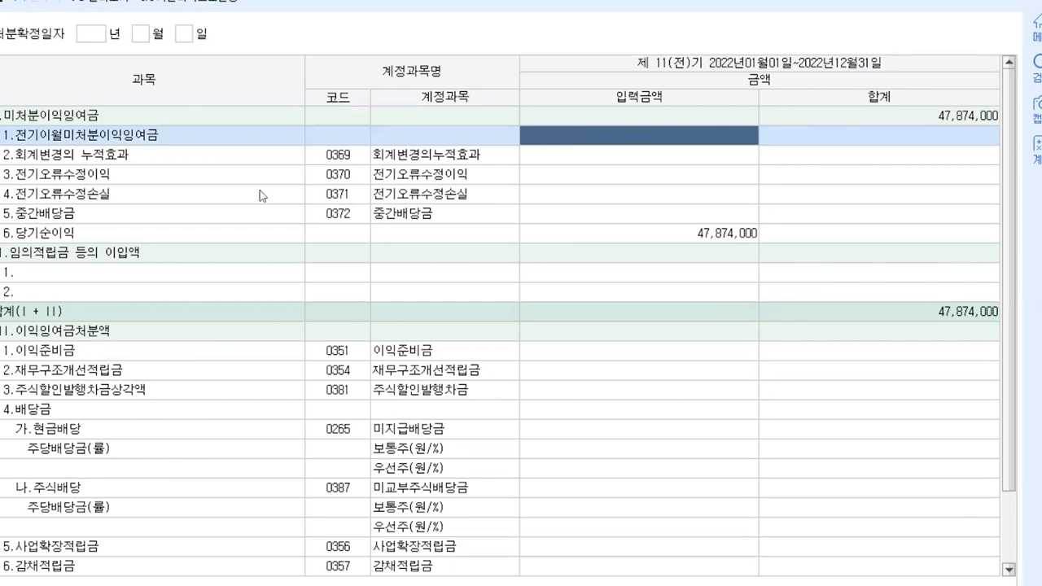
{"action": "type", "text": "1,200,00"}
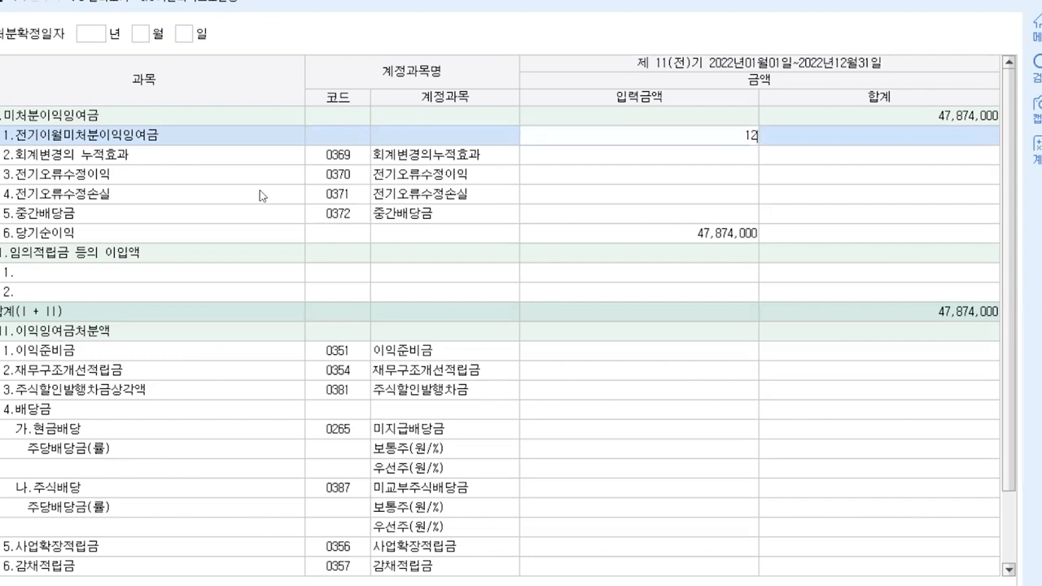
{"action": "type", "text": "0"}
{"action": "key", "text": "Return"}
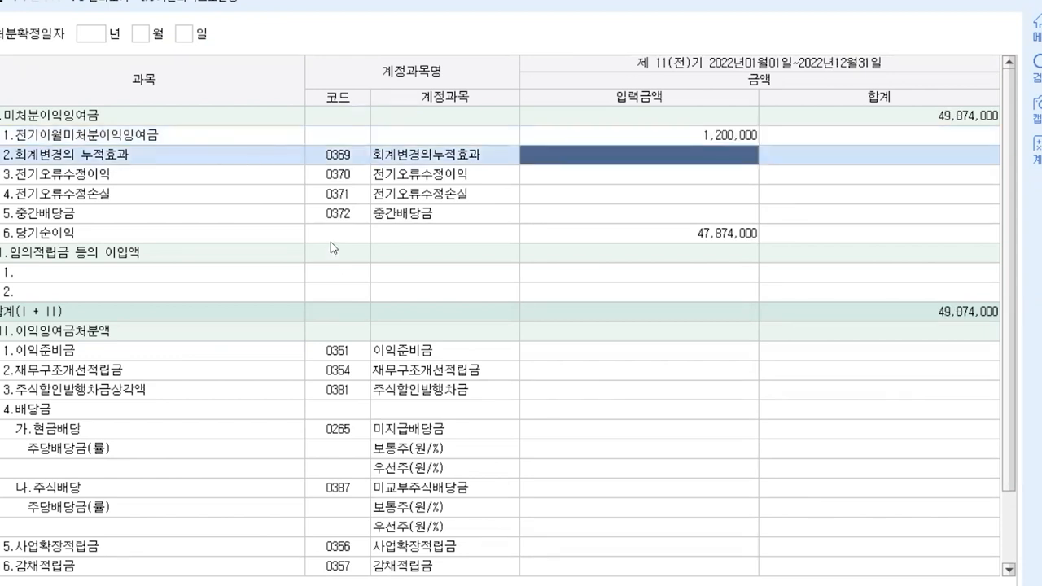
Reload the 당기순이익 amount from the prior-period income statement into the retained earnings appropriation statement.
{"action": "left_click", "coordinate": [661, 236]}
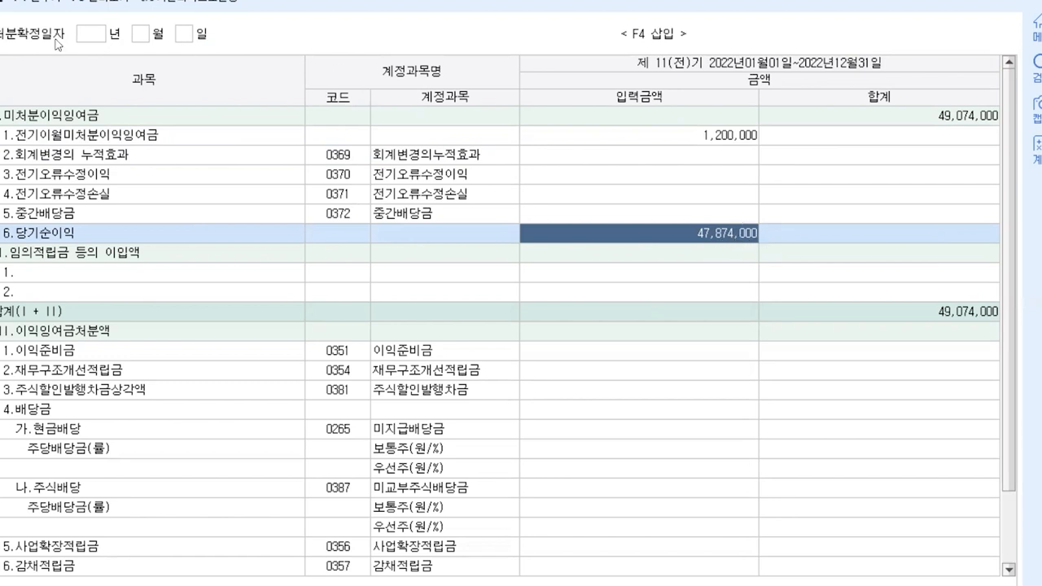
{"action": "left_click", "coordinate": [96, 7]}
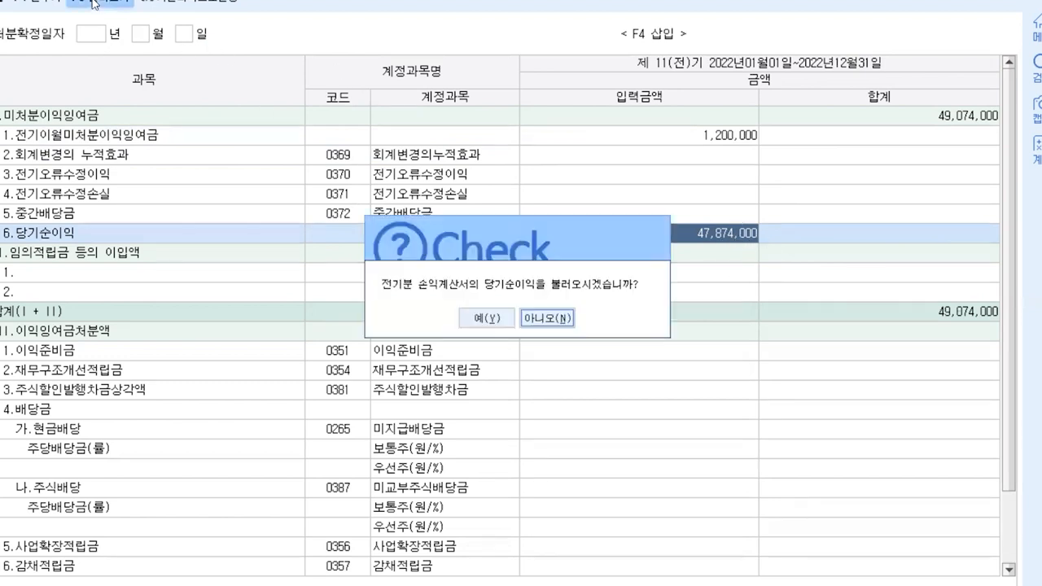
{"action": "left_click", "coordinate": [484, 318]}
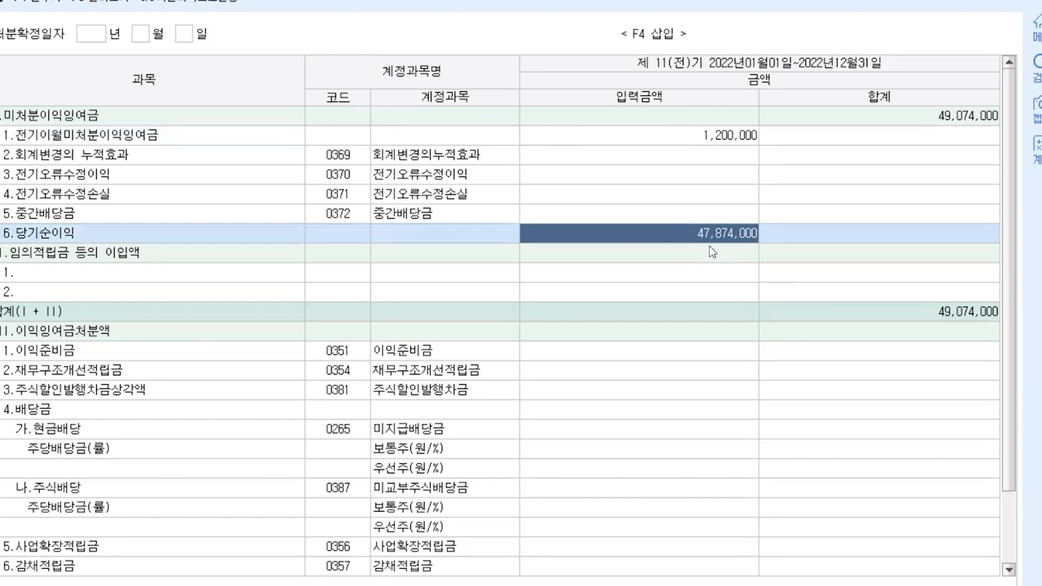
{"action": "left_click", "coordinate": [636, 355]}
{"action": "left_click", "coordinate": [645, 394]}
{"action": "left_click", "coordinate": [649, 429]}
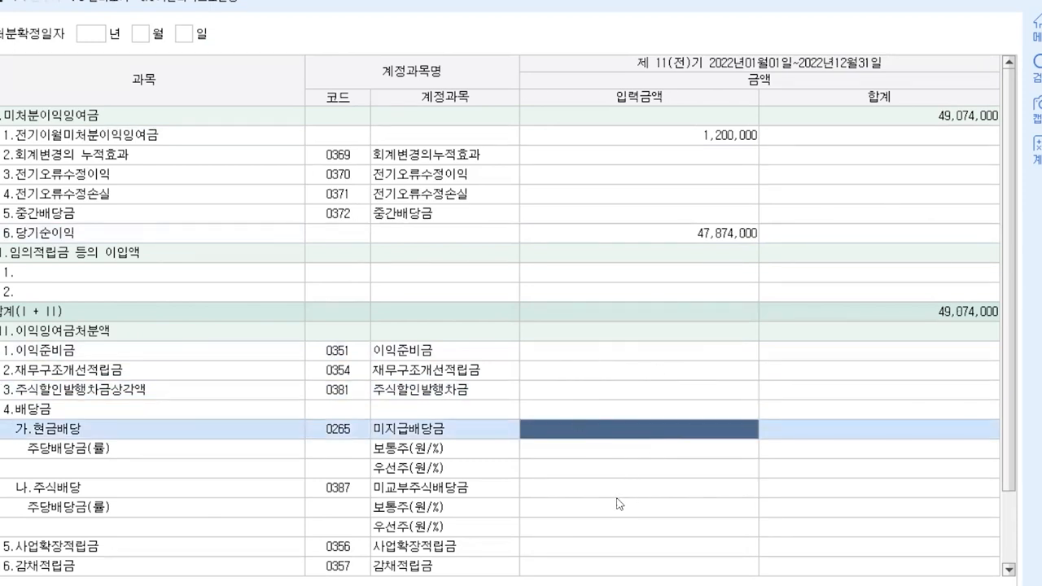
Set the appropriation confirmation date (처분확정일자) to 2023-3-2 and close the retained earnings statement.
{"action": "left_click", "coordinate": [86, 37]}
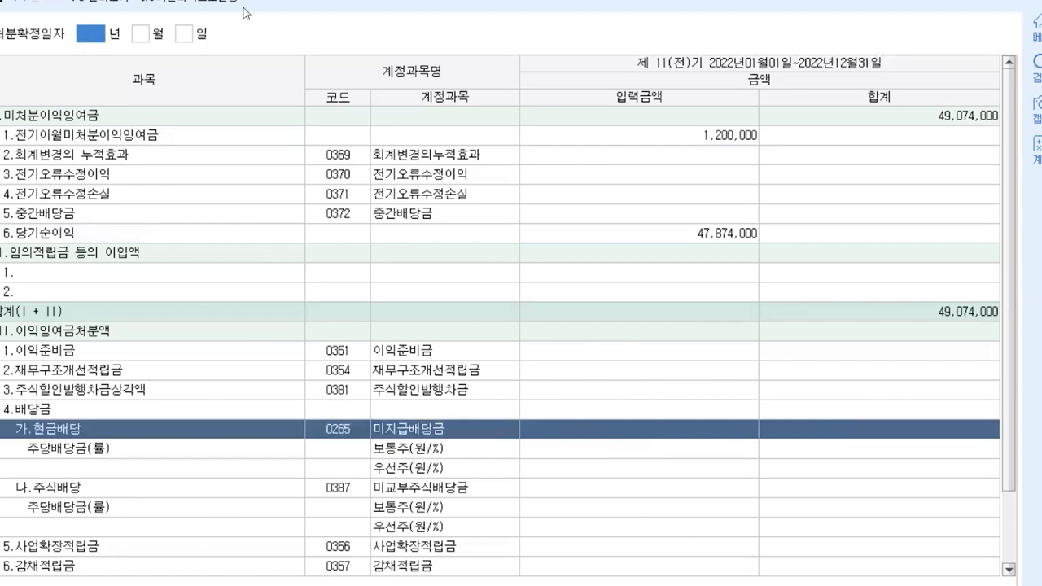
{"action": "type", "text": "2023 년 "}
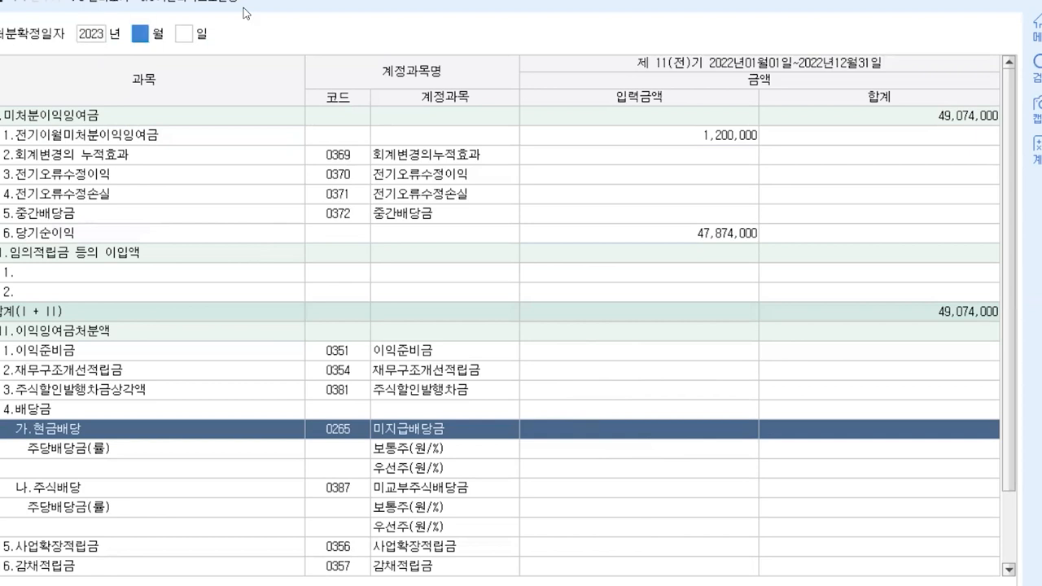
{"action": "type", "text": "3 월 2"}
{"action": "key", "text": "Return"}
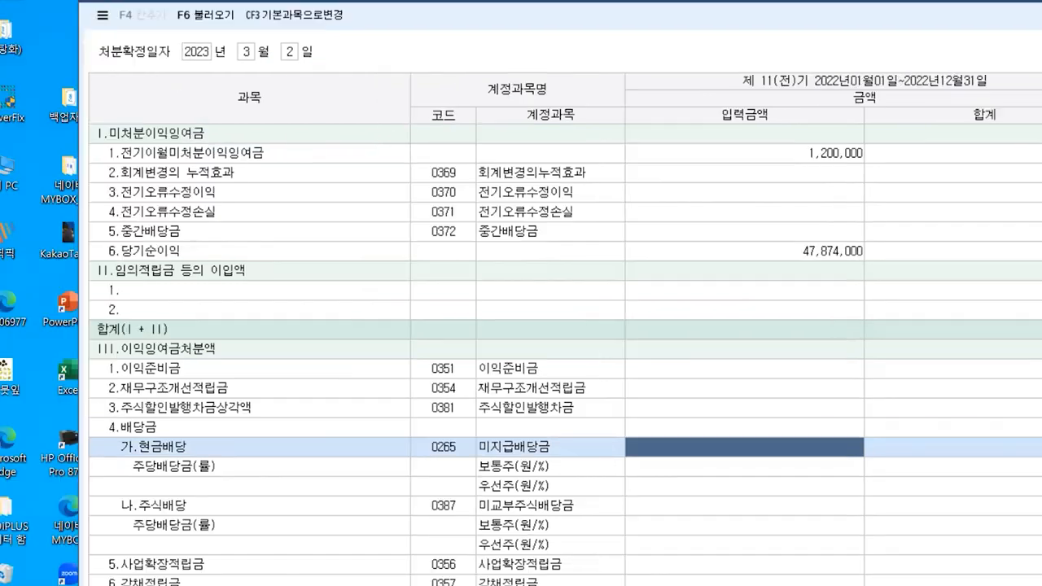
{"action": "key", "text": "Escape"}
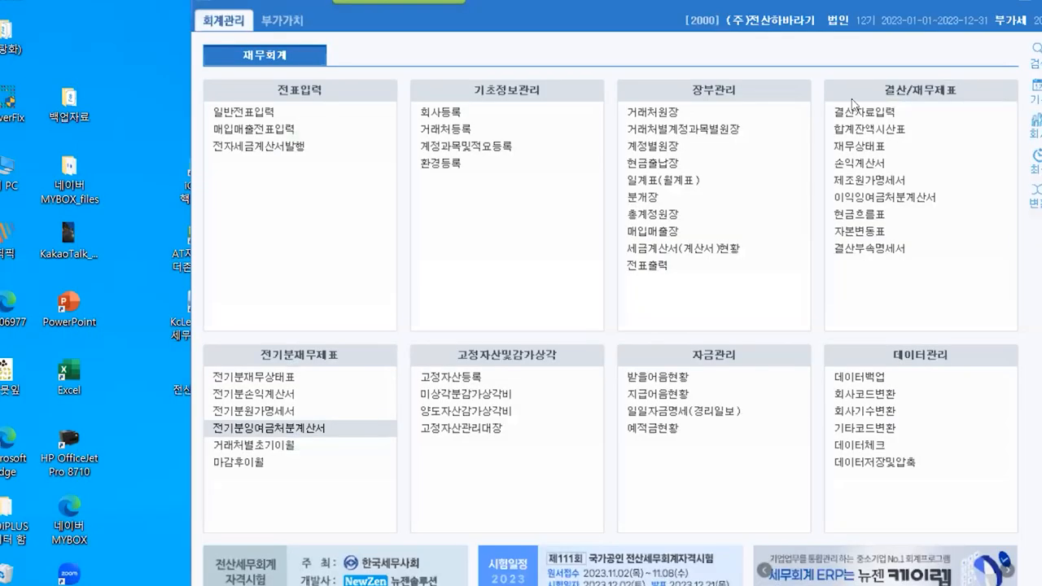
Open 거래처별초기이월 and load the account data from the prior-period balance sheet.
{"action": "left_click", "coordinate": [275, 450]}
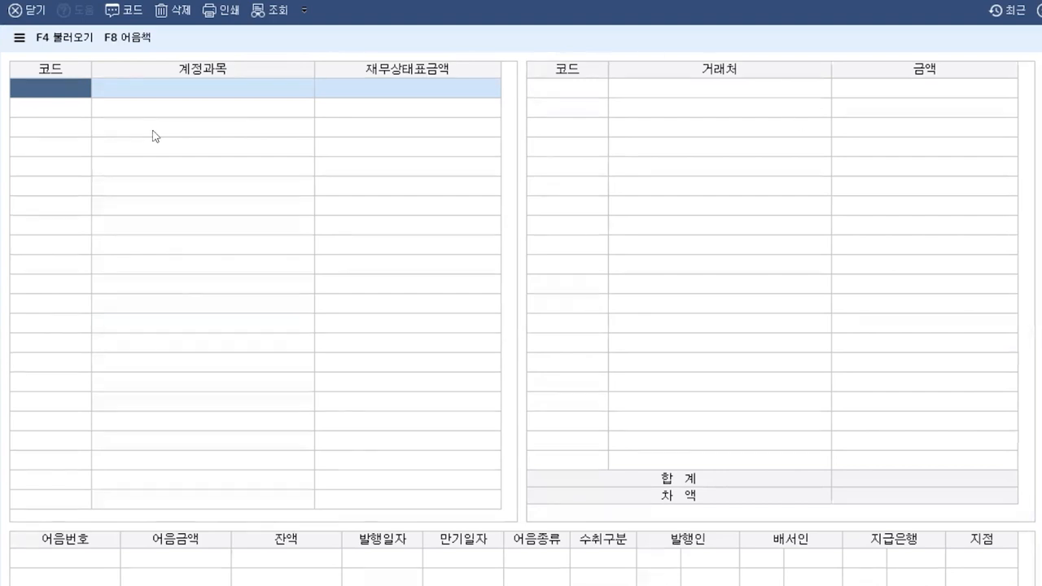
{"action": "left_click", "coordinate": [54, 40]}
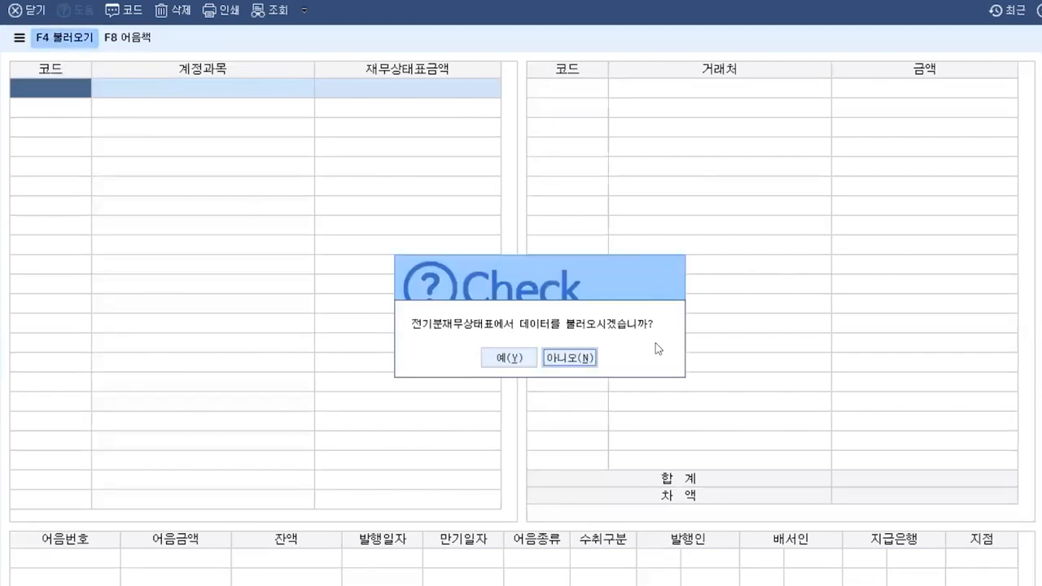
{"action": "left_click", "coordinate": [504, 359]}
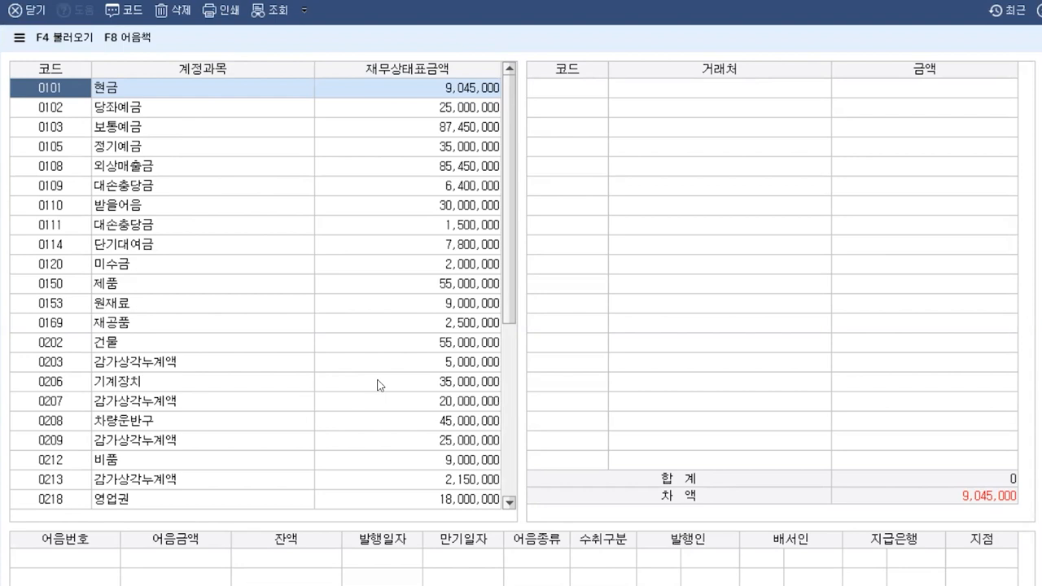
{"action": "left_click", "coordinate": [76, 116]}
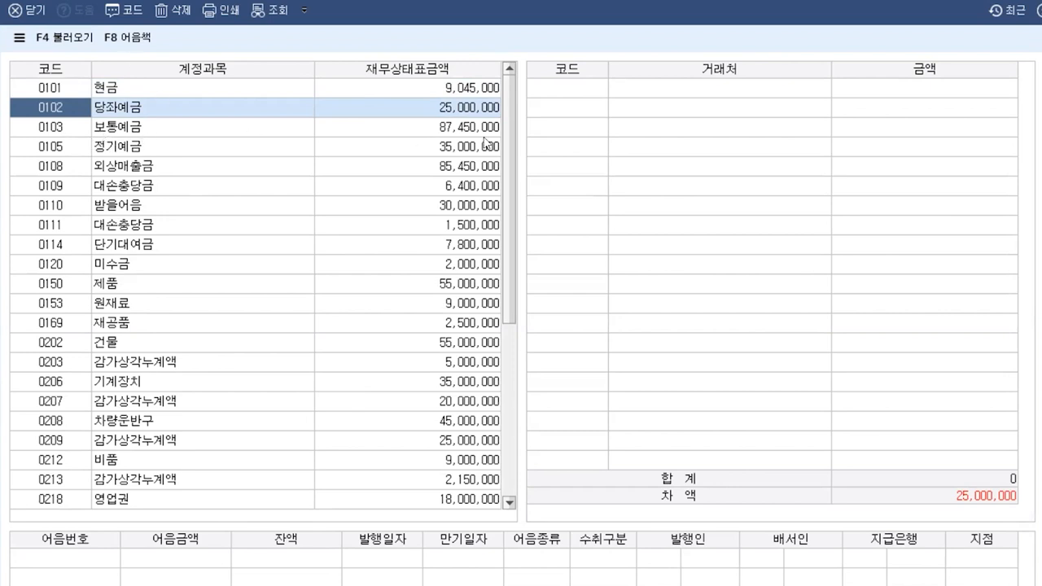
{"action": "left_click", "coordinate": [585, 92]}
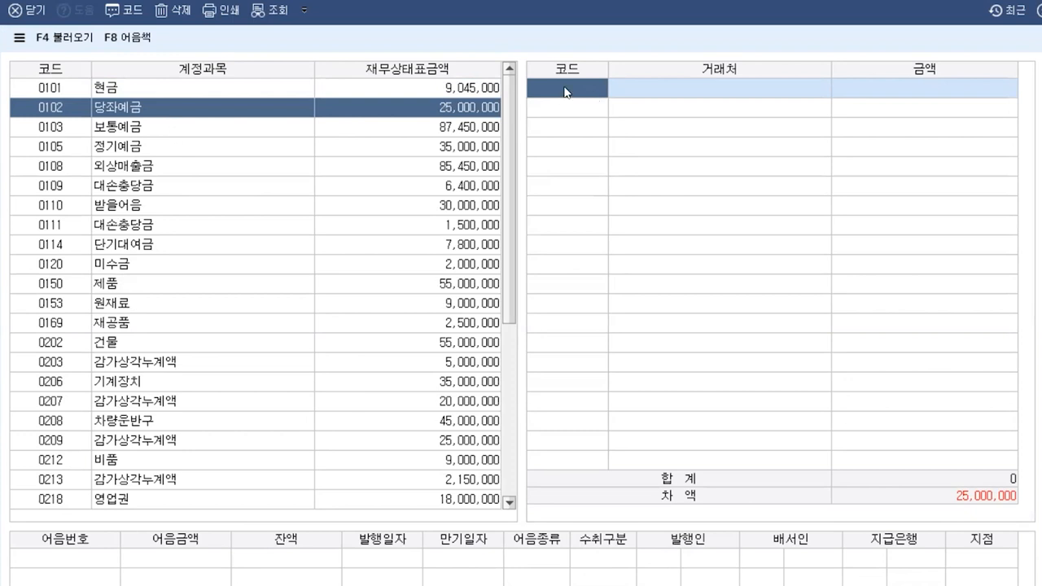
{"action": "key", "text": "F2"}
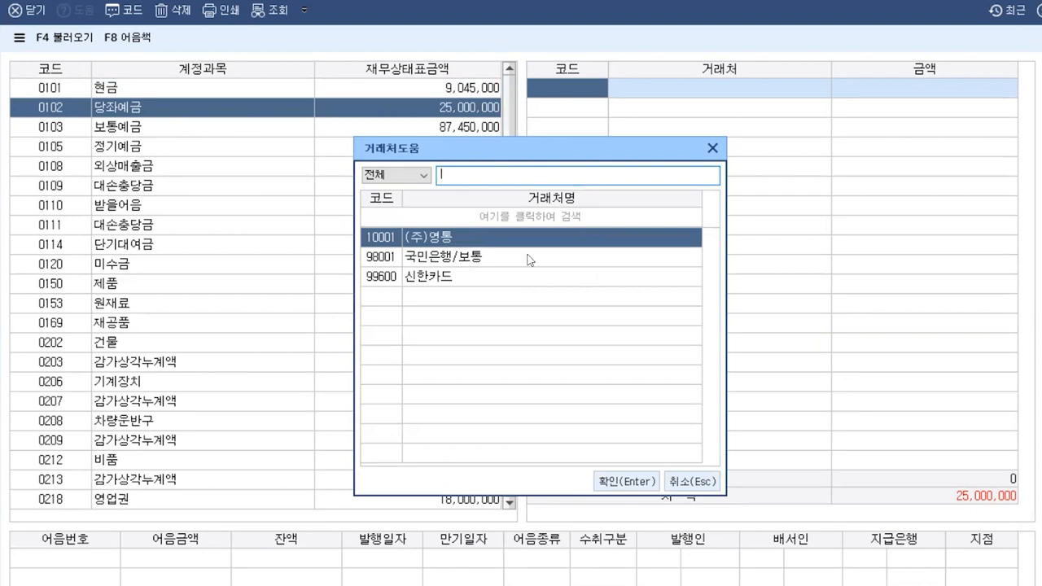
{"action": "left_click", "coordinate": [714, 148]}
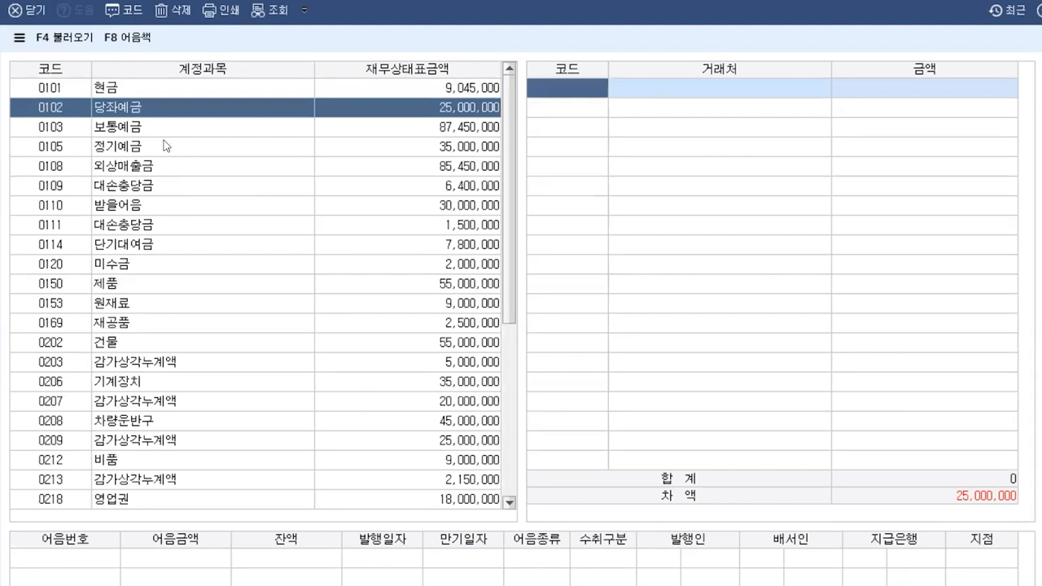
Assign the 보통예금 (0103) opening balance to the business partner 국민은행/보통 with an amount of 87,450,000.
{"action": "left_click", "coordinate": [119, 127]}
{"action": "left_click", "coordinate": [578, 93]}
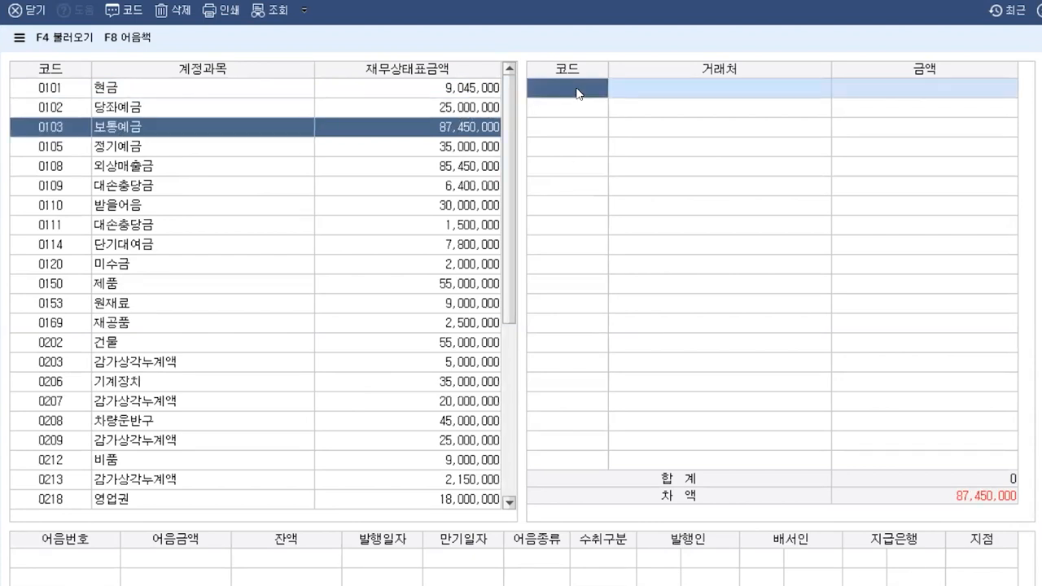
{"action": "key", "text": "F2"}
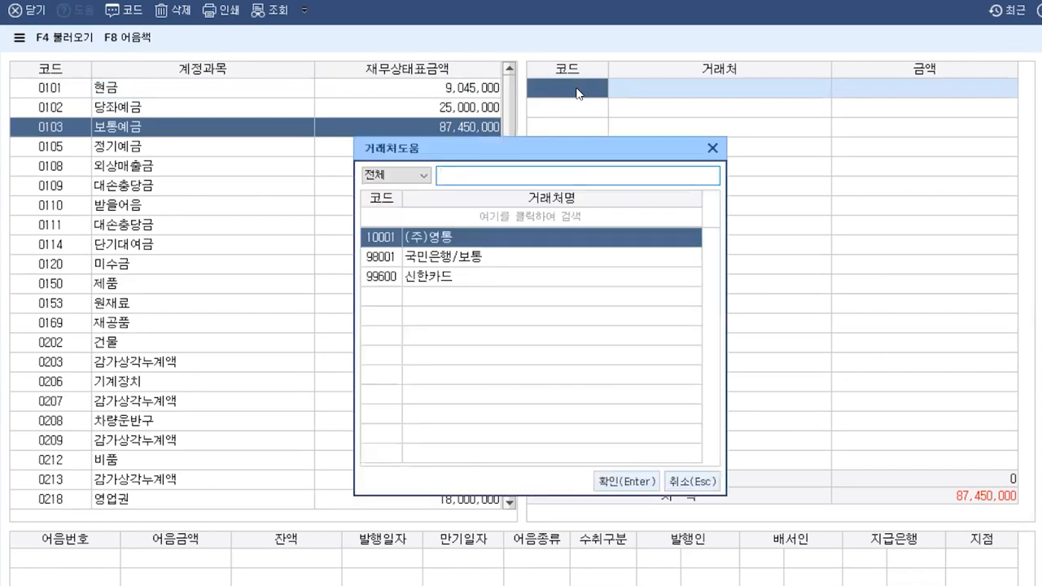
{"action": "left_click", "coordinate": [466, 258]}
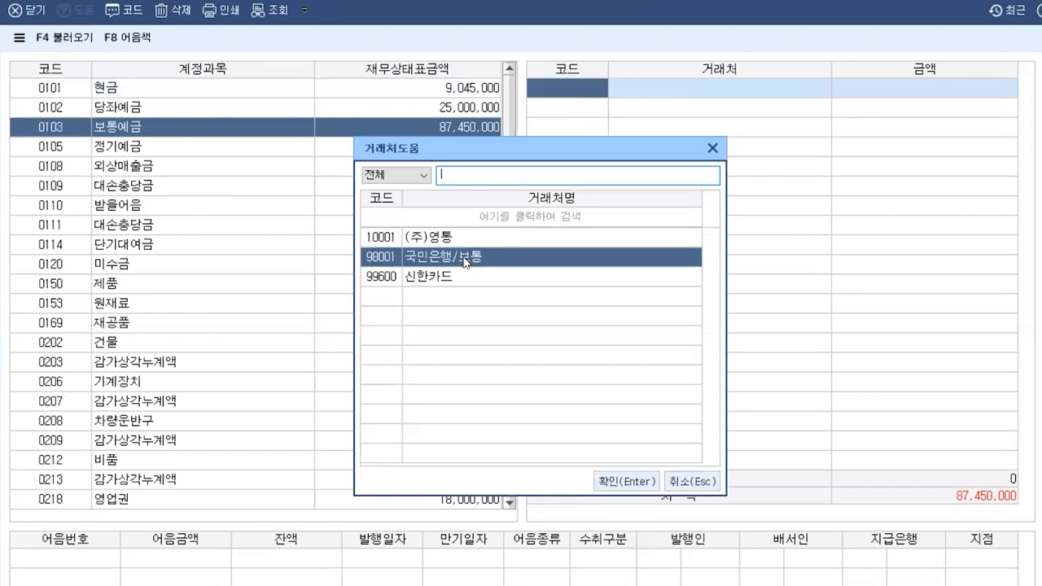
{"action": "left_click", "coordinate": [629, 481]}
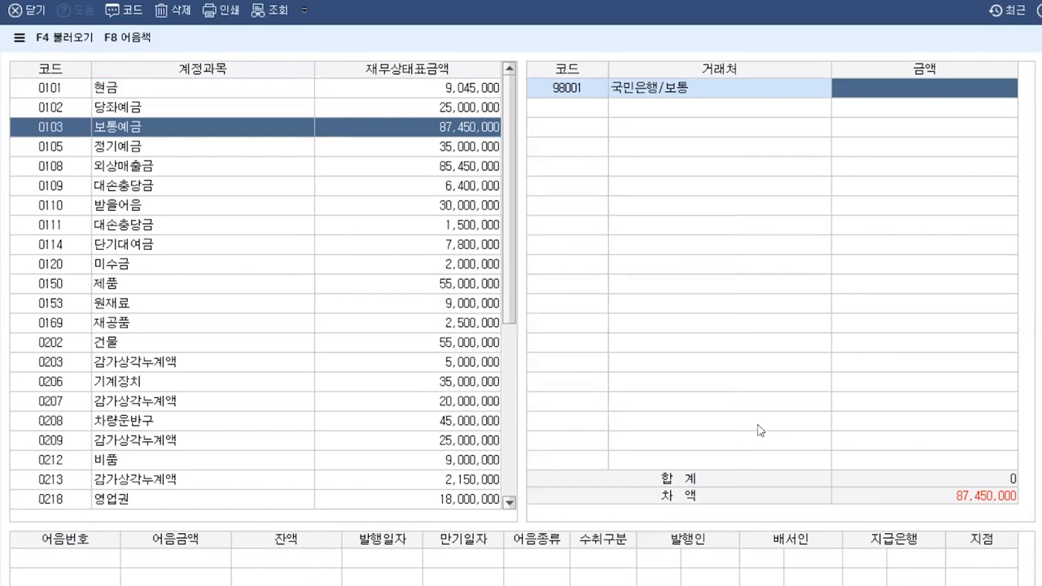
{"action": "type", "text": "87,450,000"}
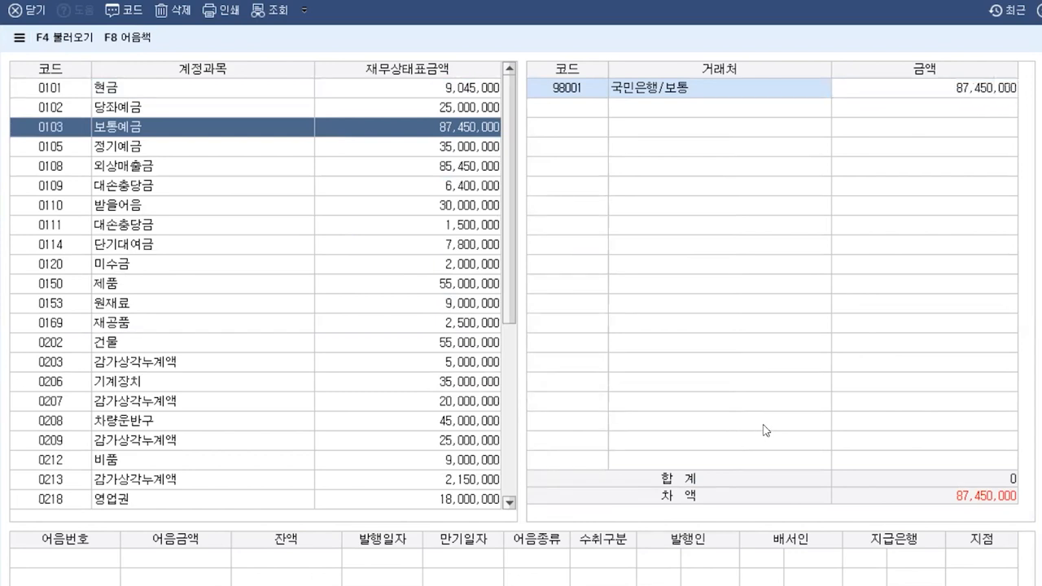
{"action": "key", "text": "Return"}
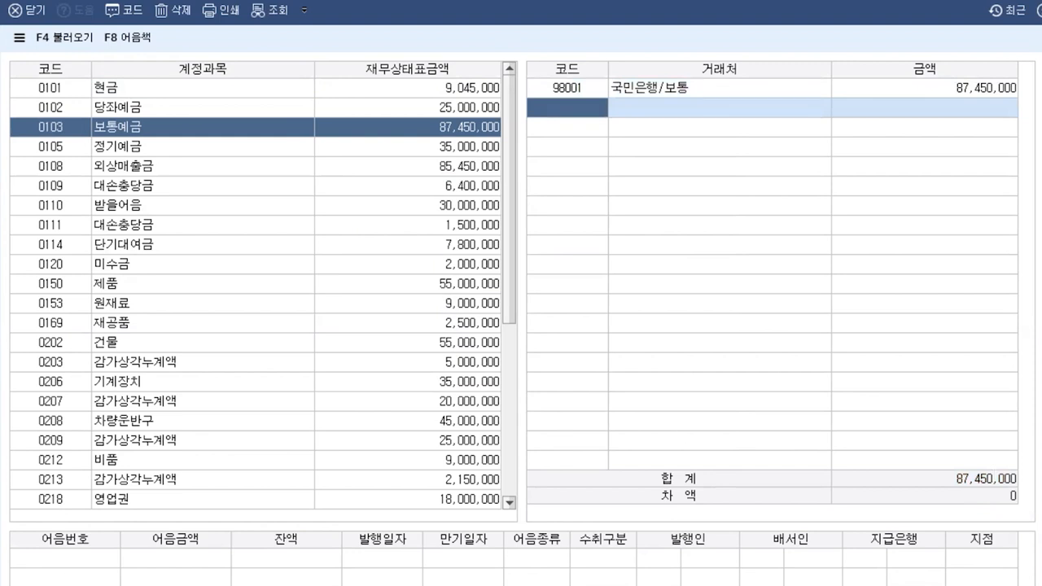
{"action": "left_click", "coordinate": [41, 164]}
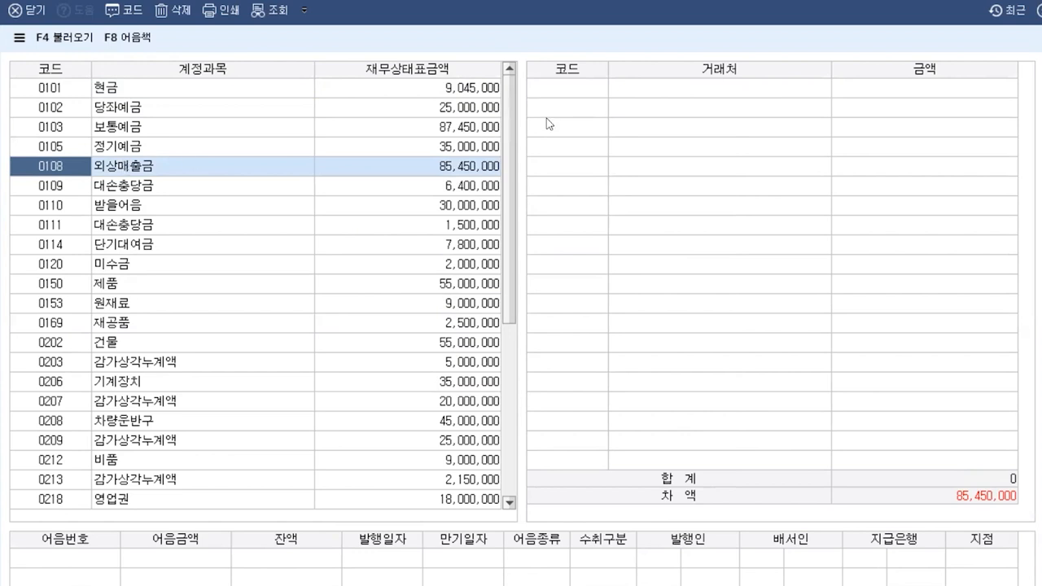
{"action": "left_click", "coordinate": [561, 90]}
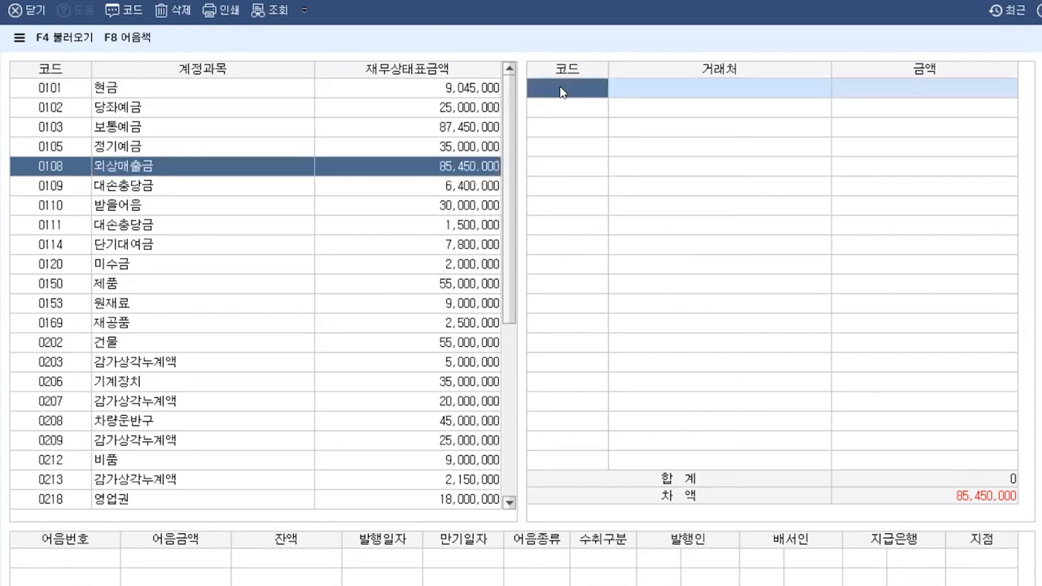
{"action": "key", "text": "F2"}
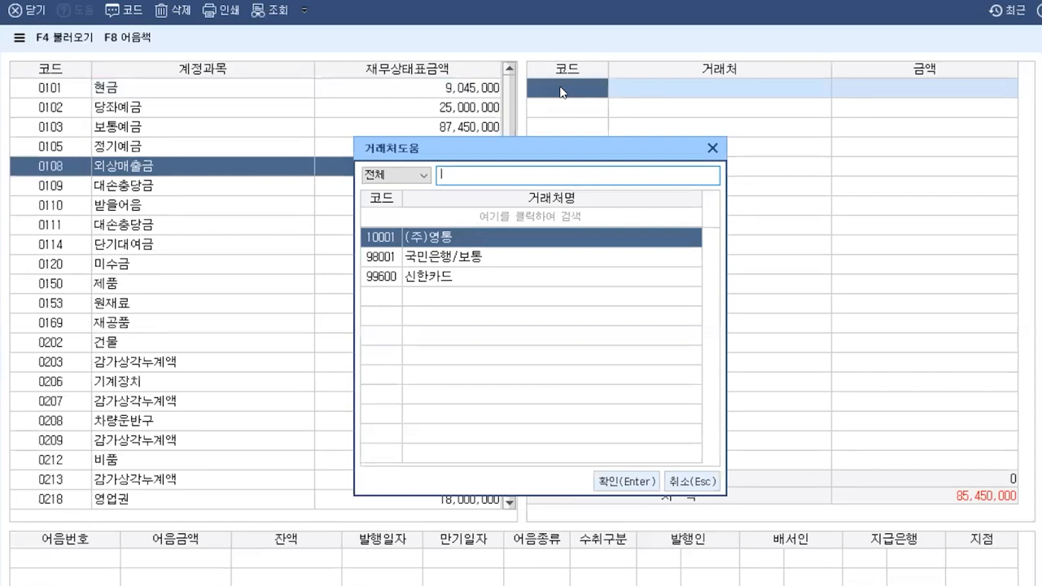
{"action": "left_click", "coordinate": [713, 148]}
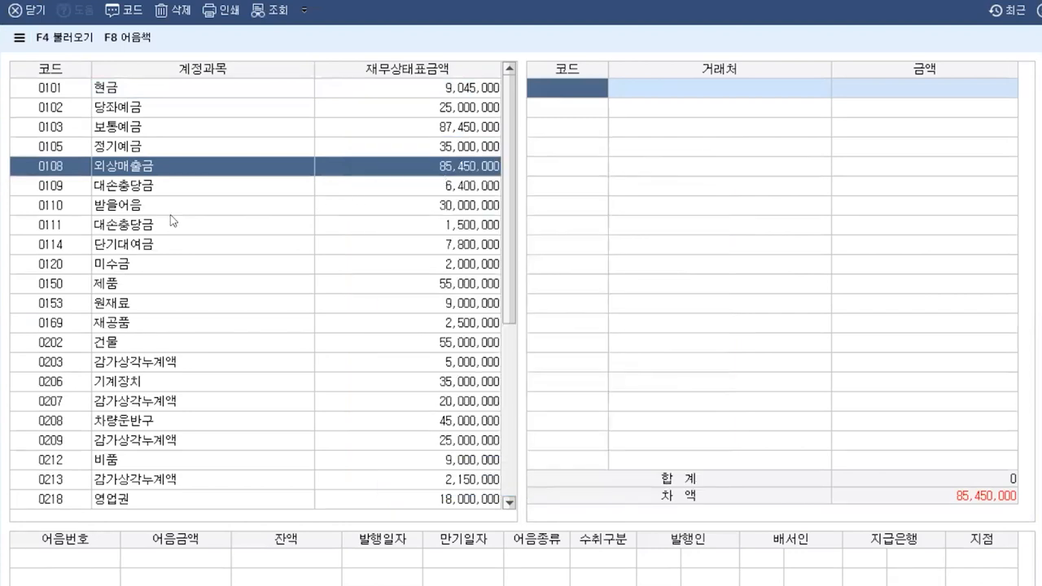